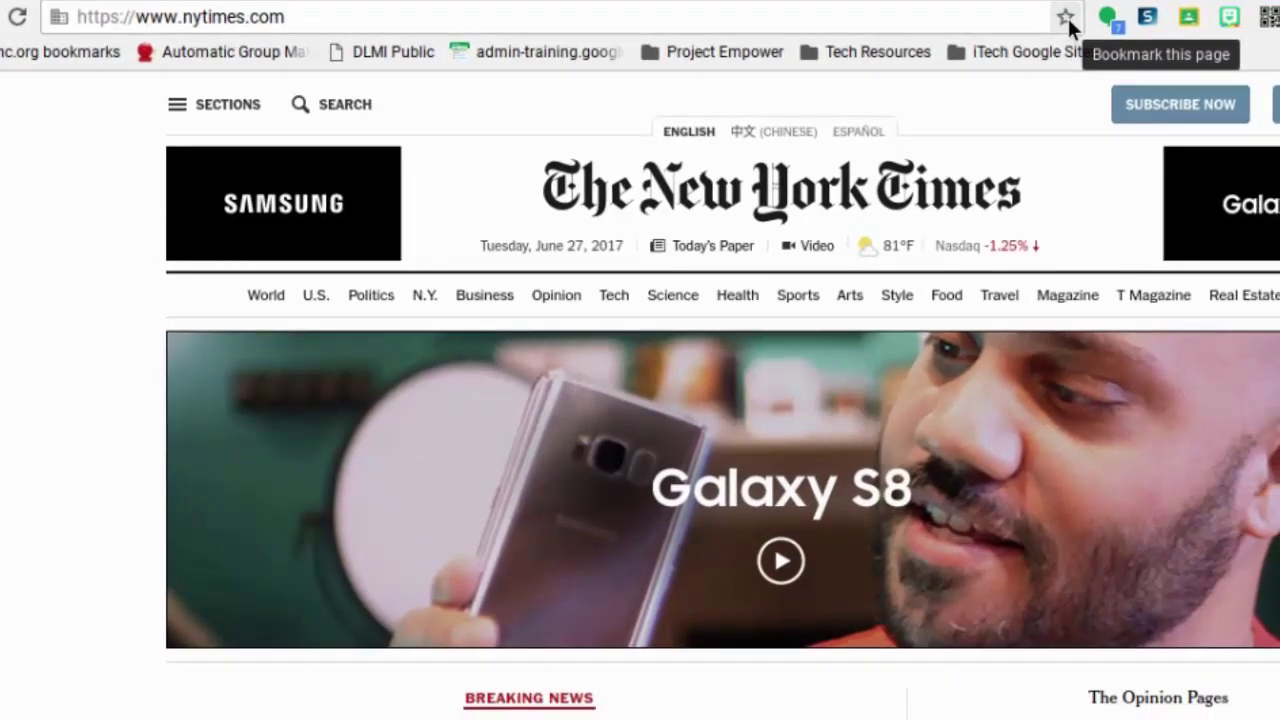
Bookmark The New York Times homepage into the Bookmarks bar folder.
click(1066, 17)
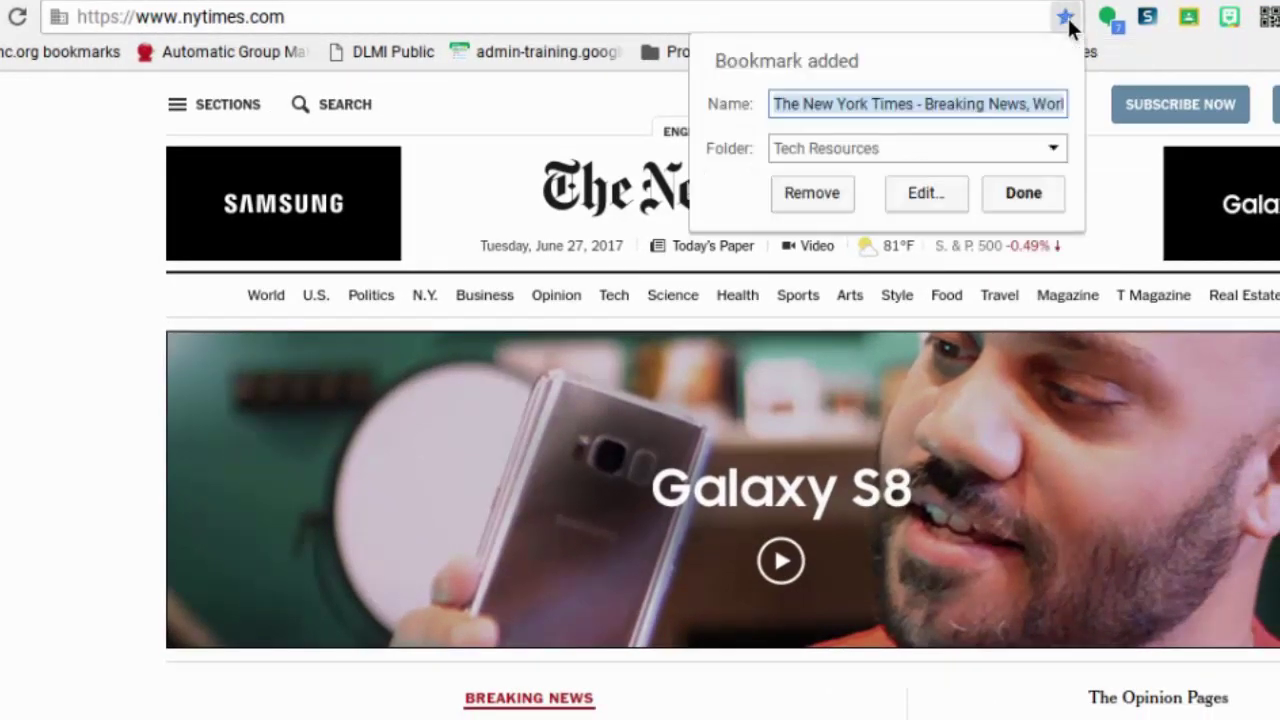
click(1050, 150)
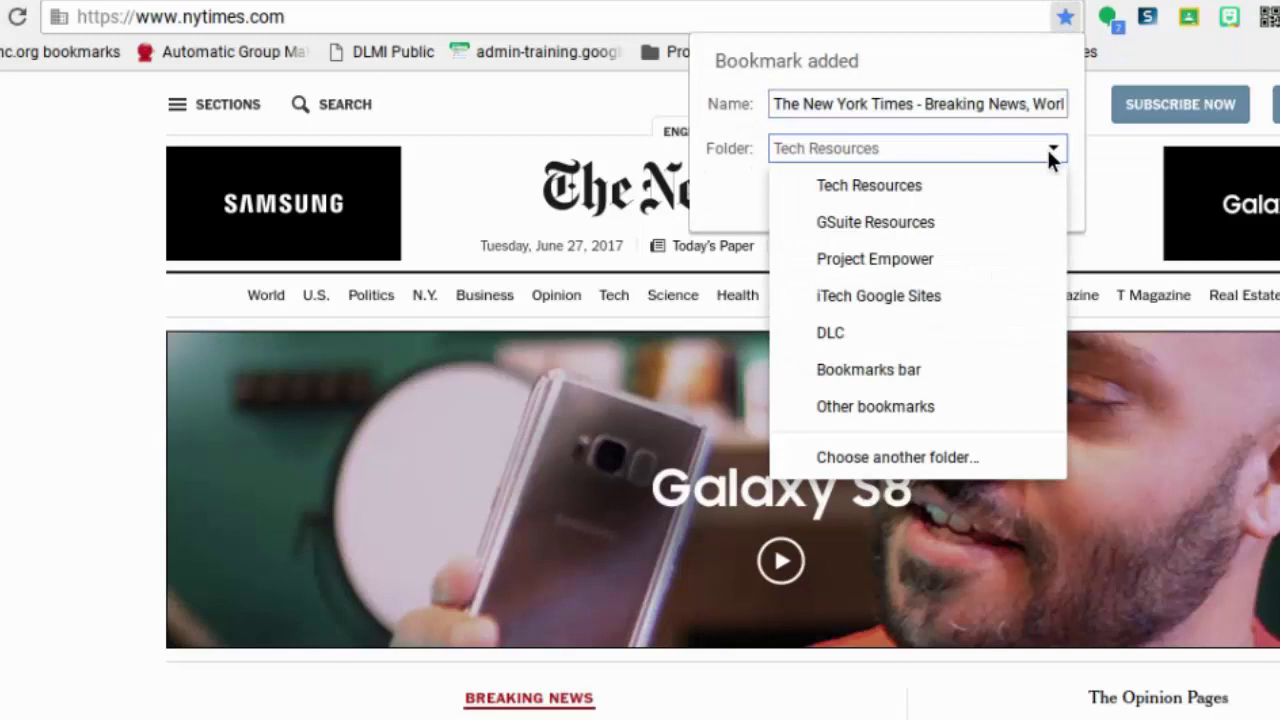
click(966, 369)
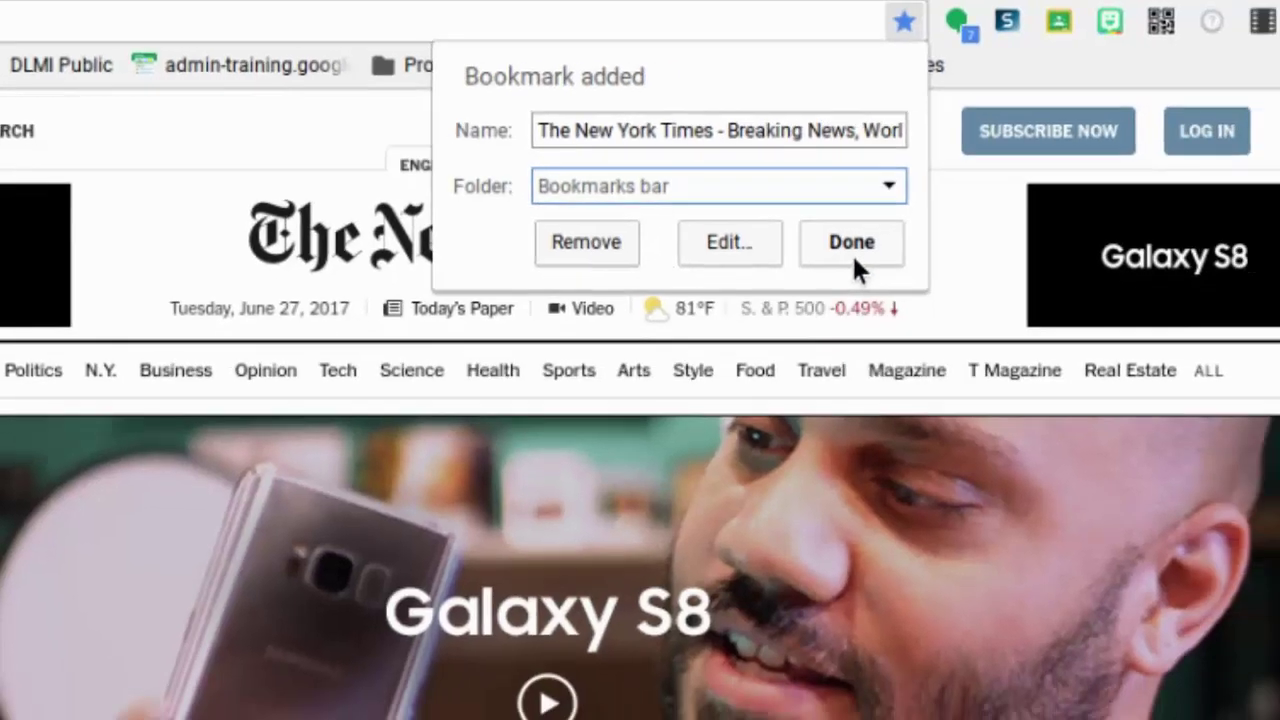
click(928, 275)
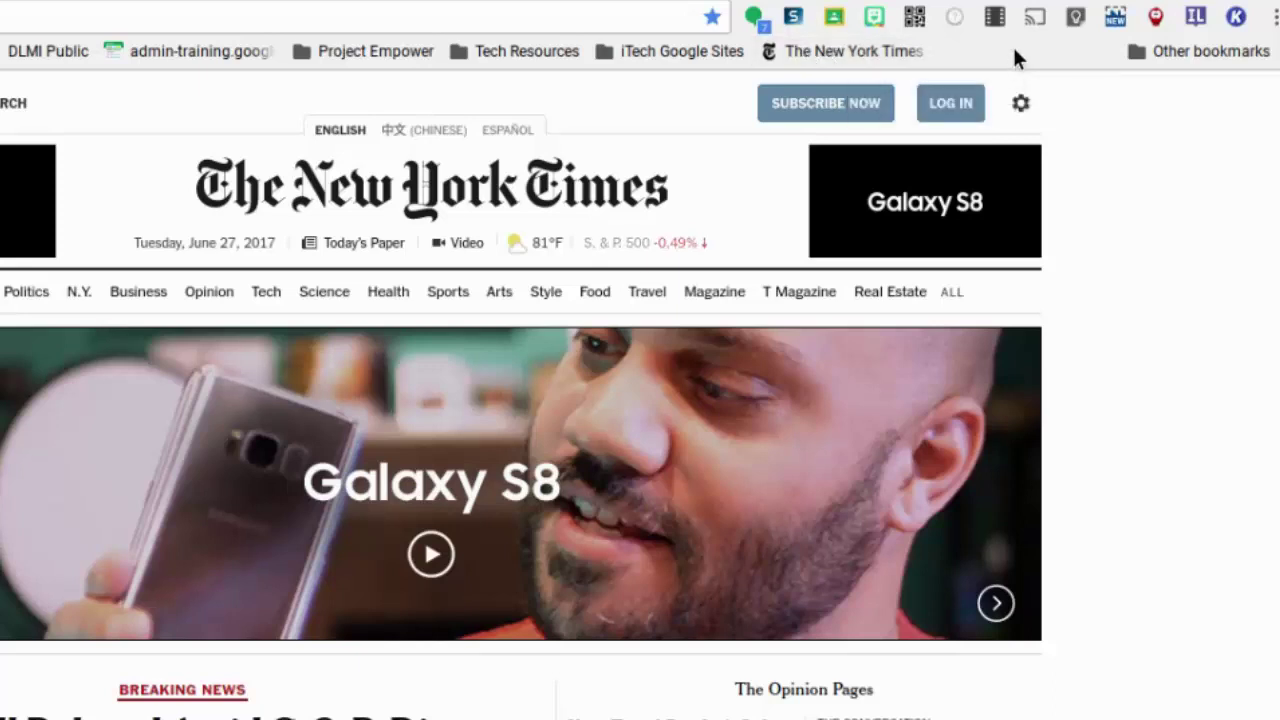
click(1270, 22)
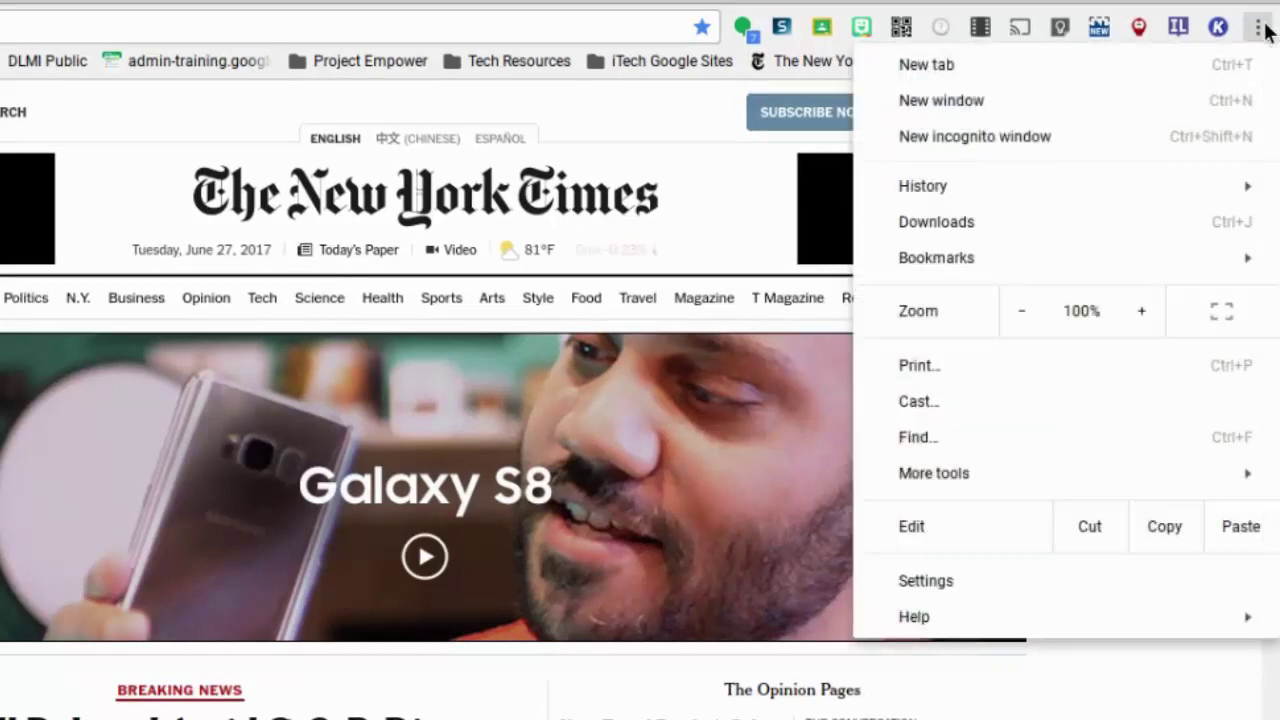
mouse_move(1124, 254)
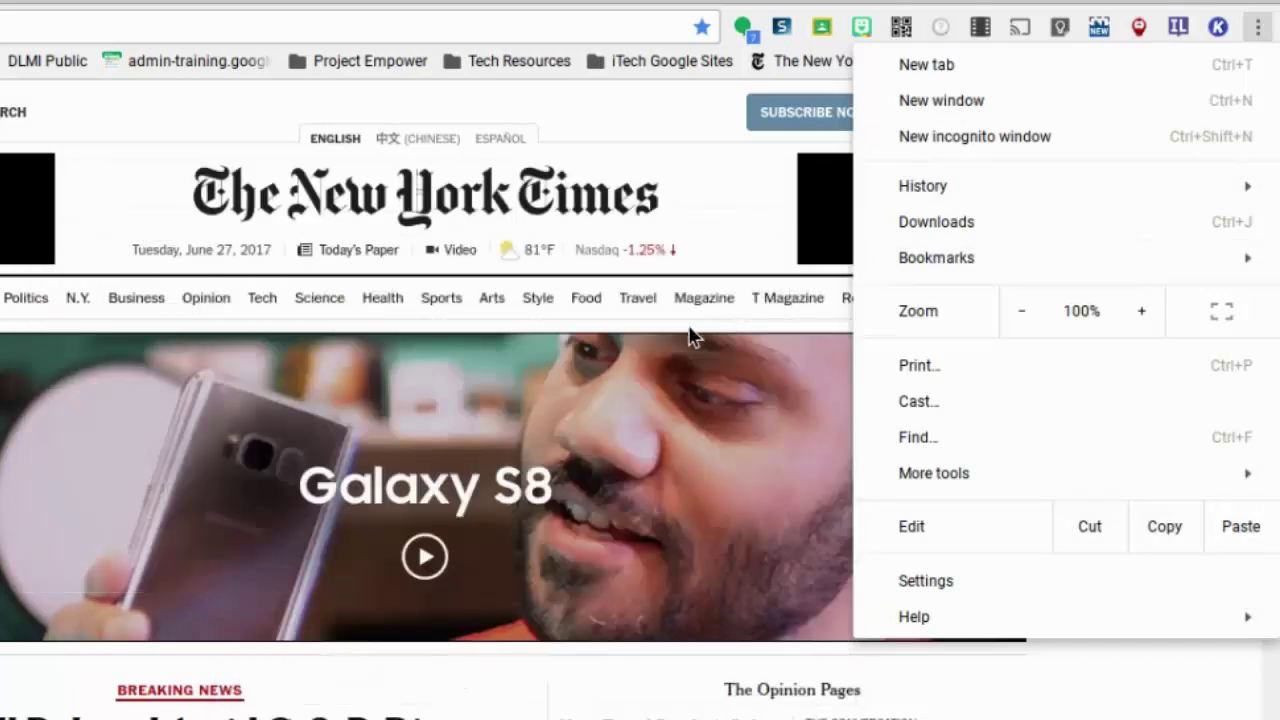
mouse_move(914, 258)
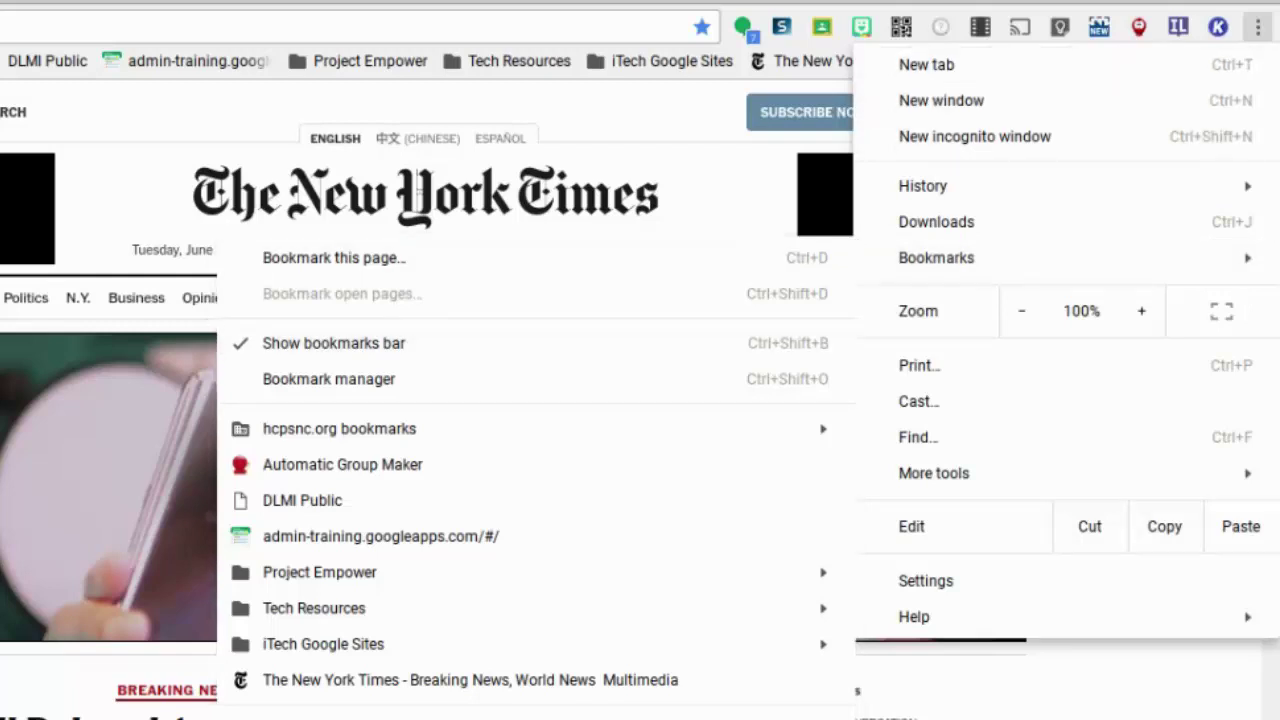
key(Escape)
key(Escape)
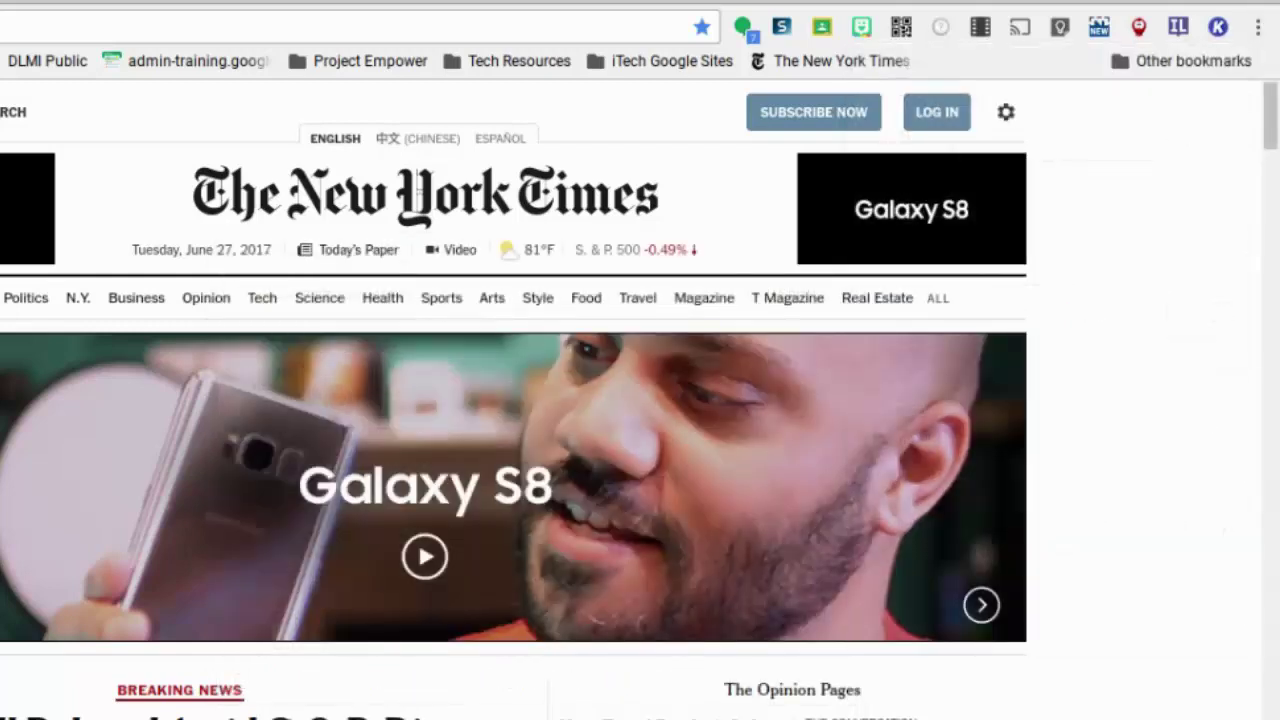
Clear the New York Times bookmark's name so it shows icon-only, and save.
right_click(847, 60)
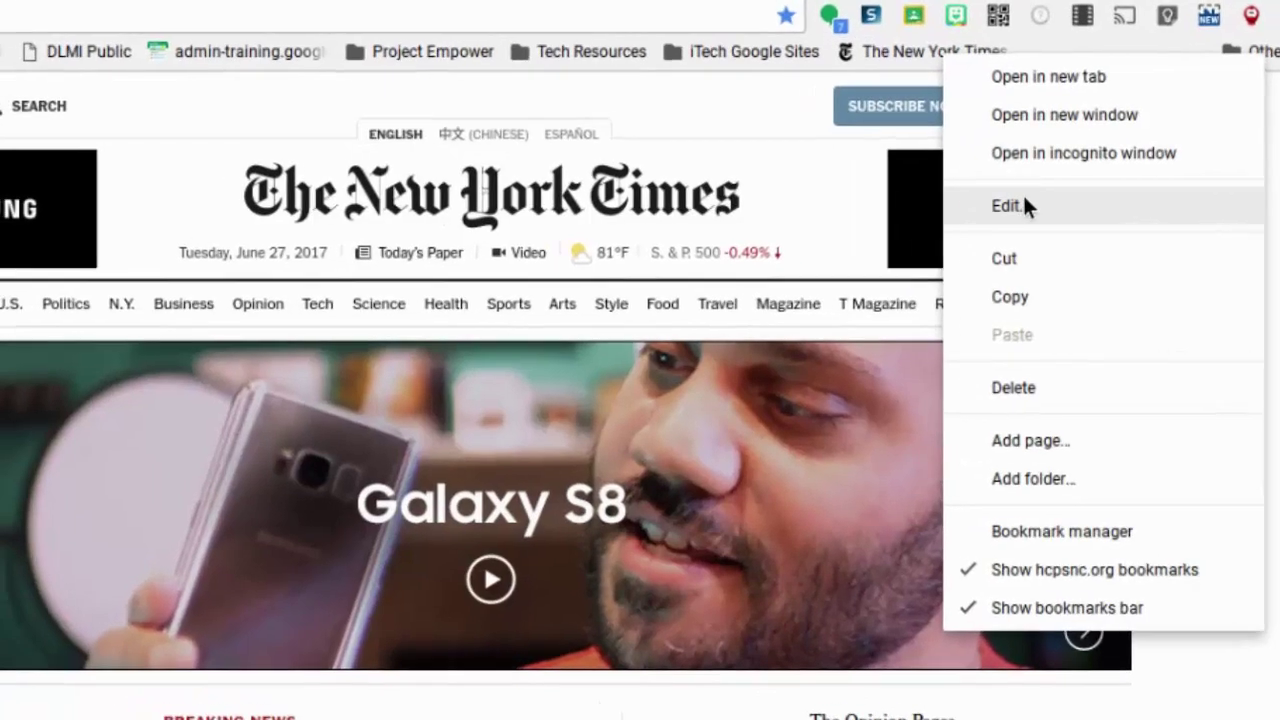
click(912, 205)
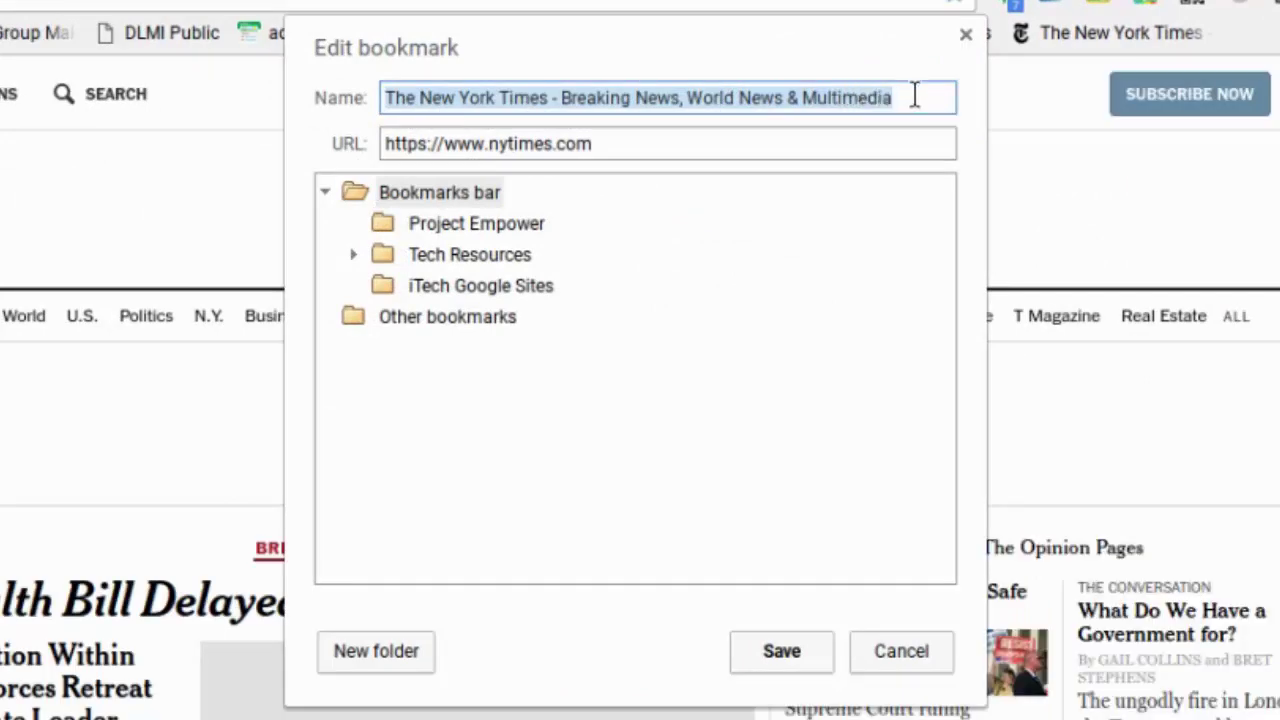
key(BackSpace)
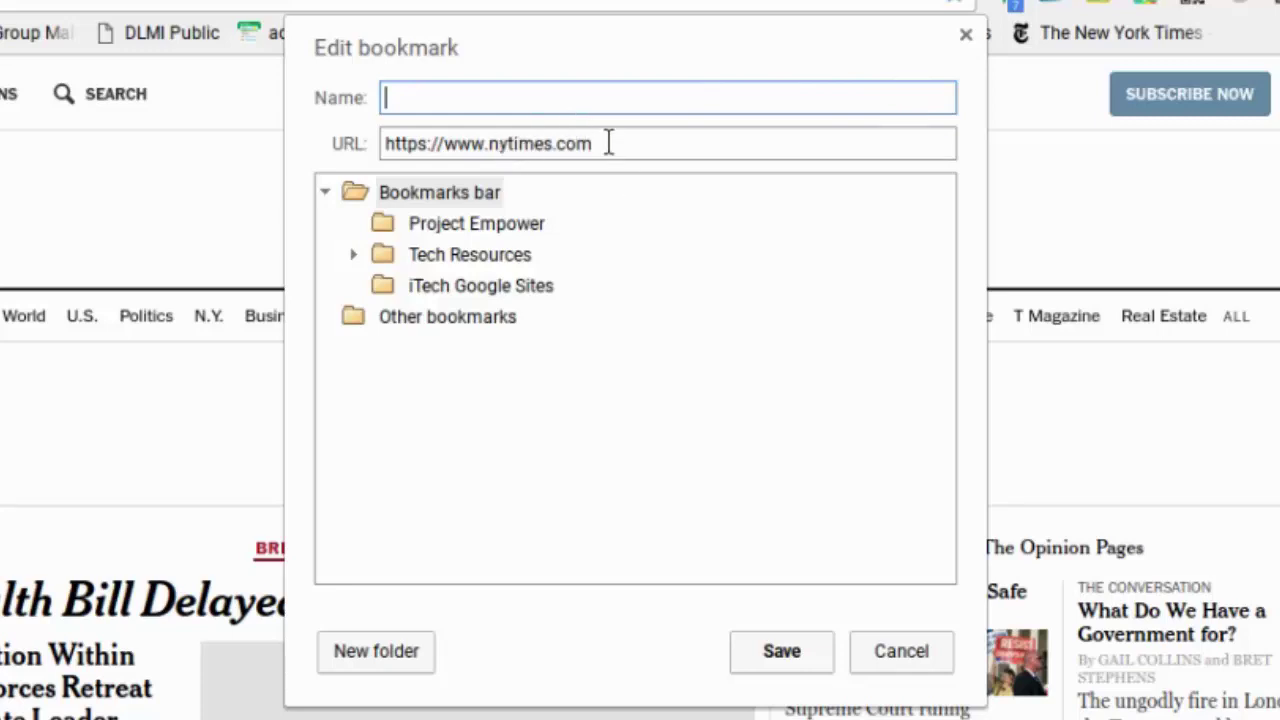
click(782, 648)
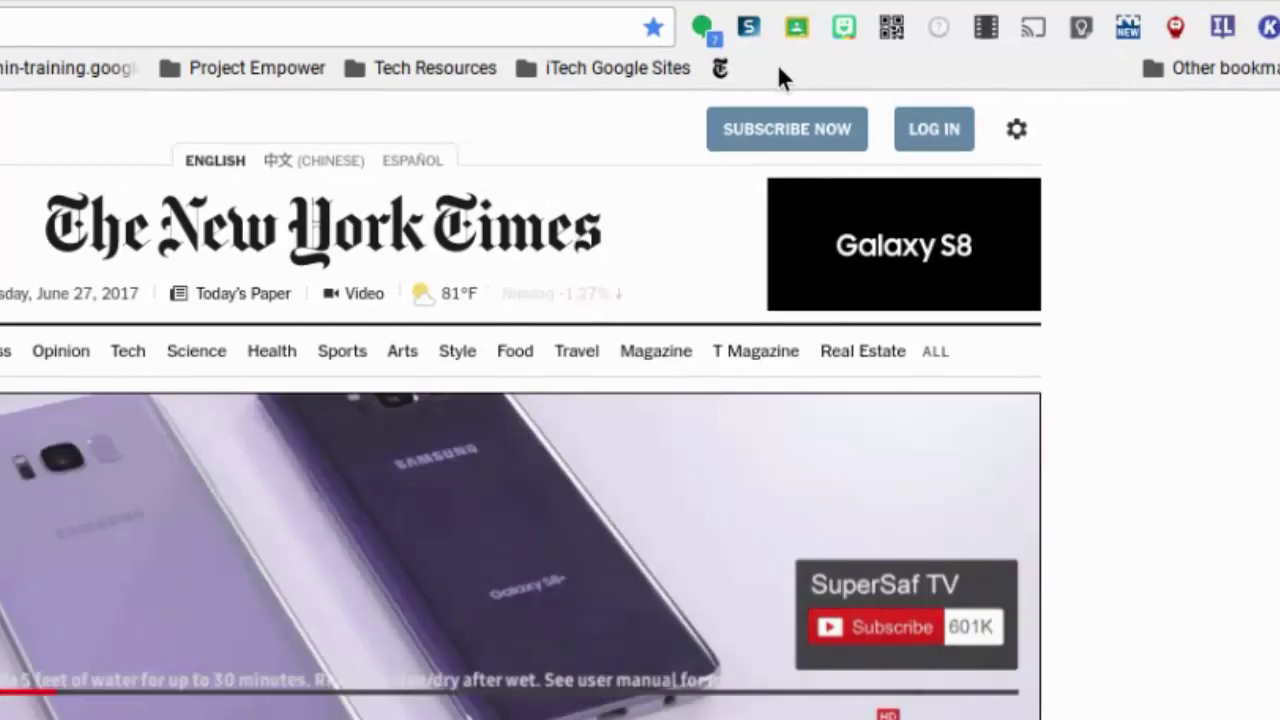
right_click(980, 53)
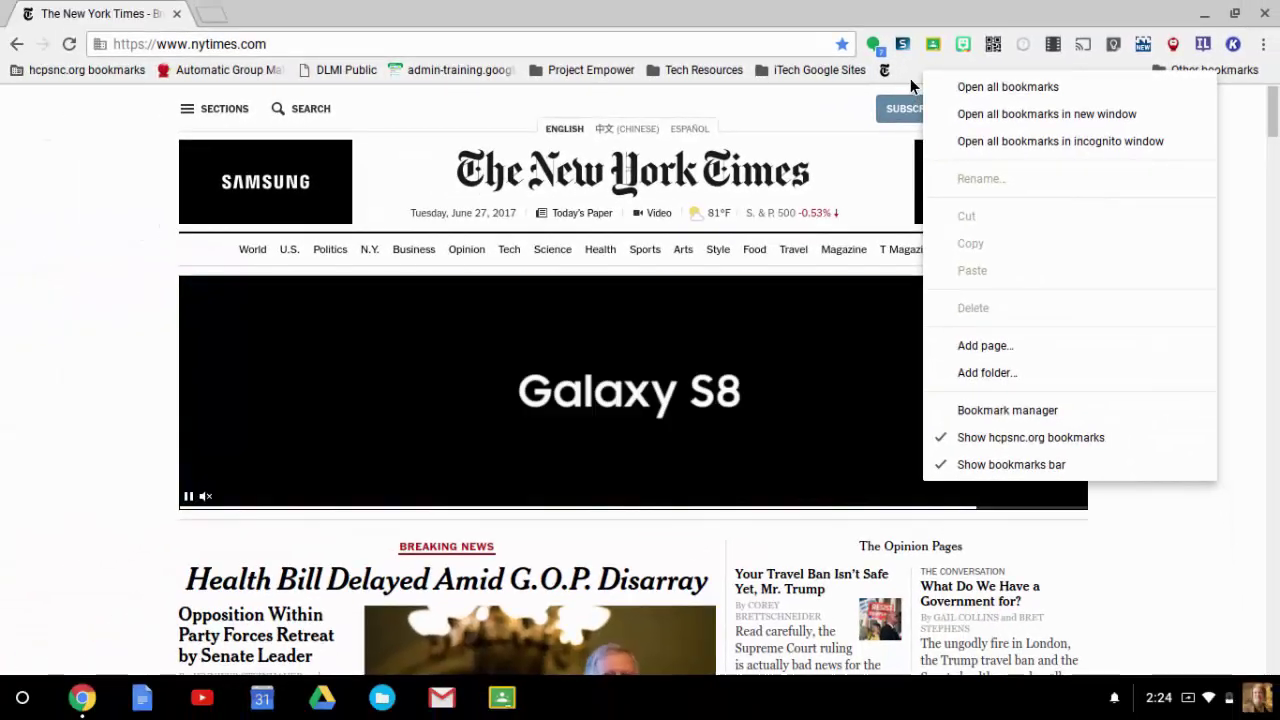
click(910, 87)
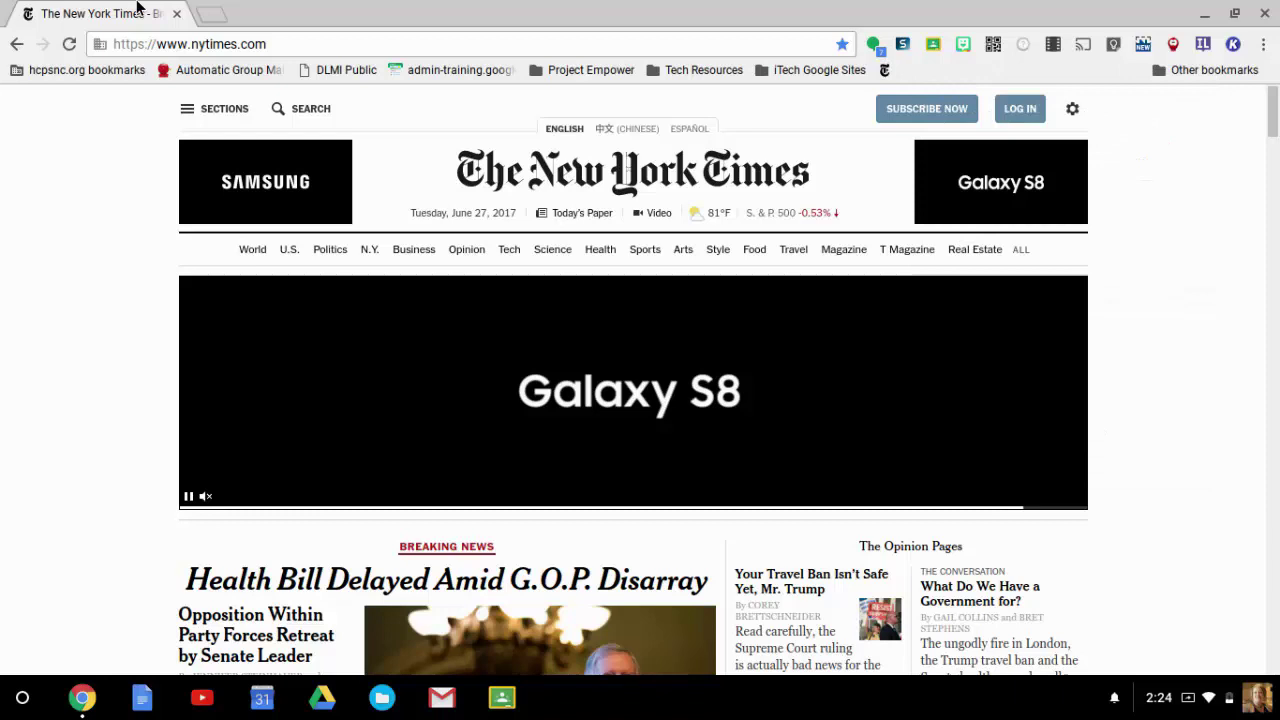
click(239, 46)
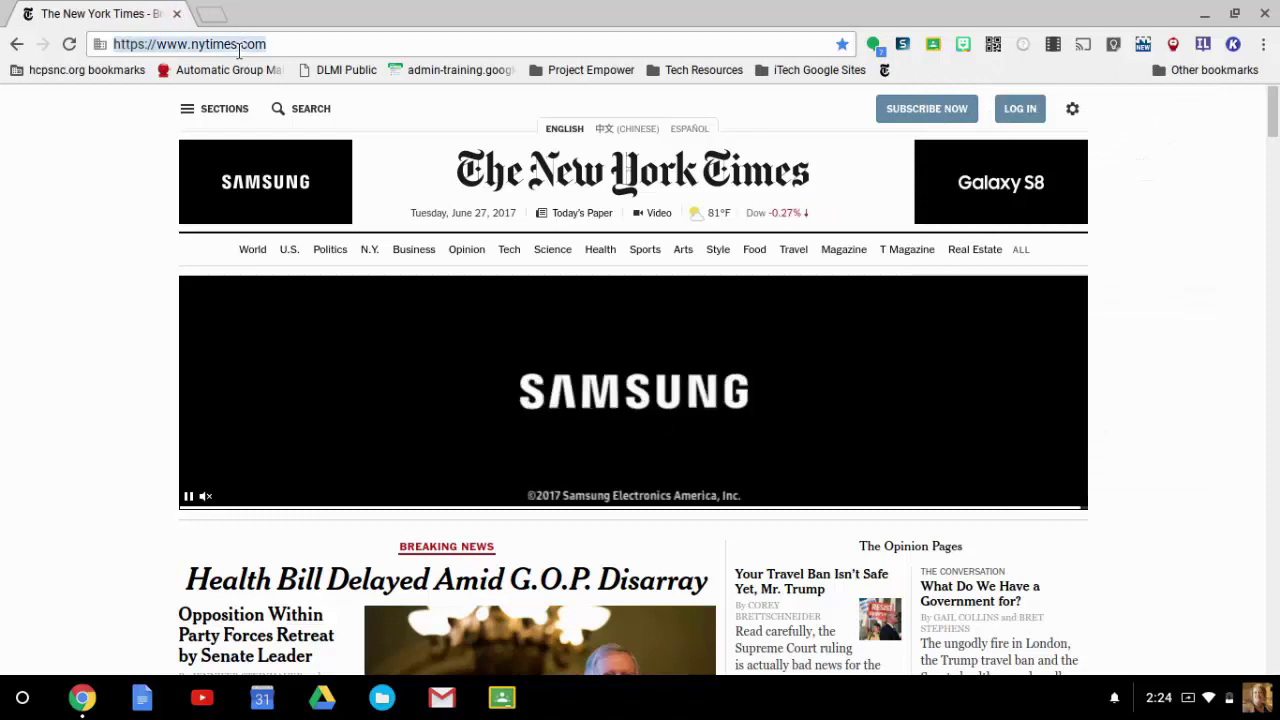
text(www.scholastic.co)
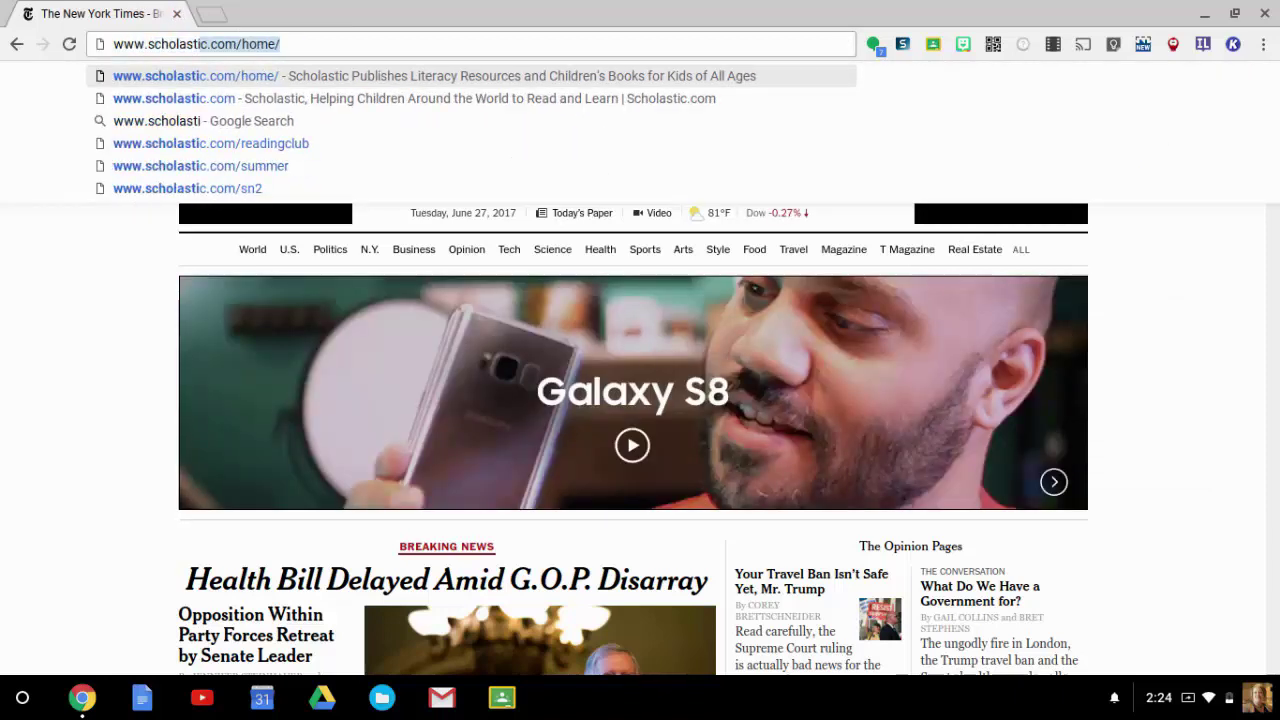
text(m)
key(Return)
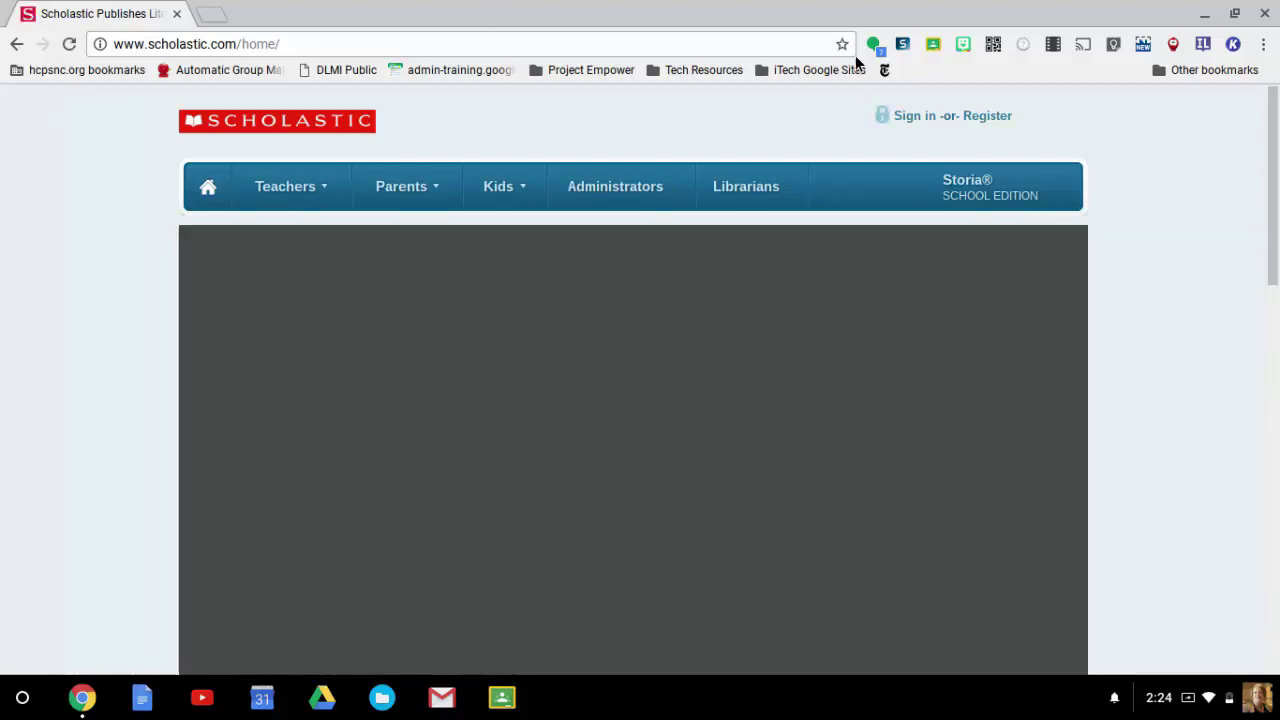
Bookmark the Scholastic homepage and create a new bookmarks-bar folder named 'Class Websites'.
click(843, 44)
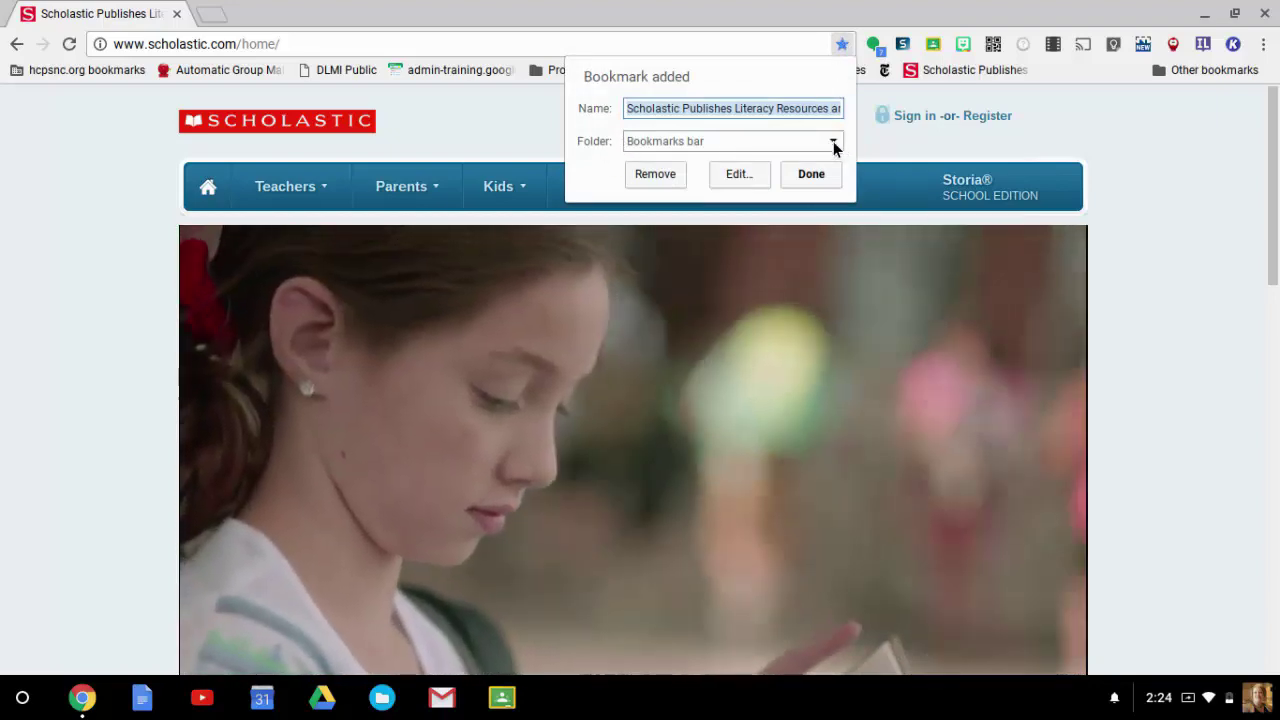
click(833, 142)
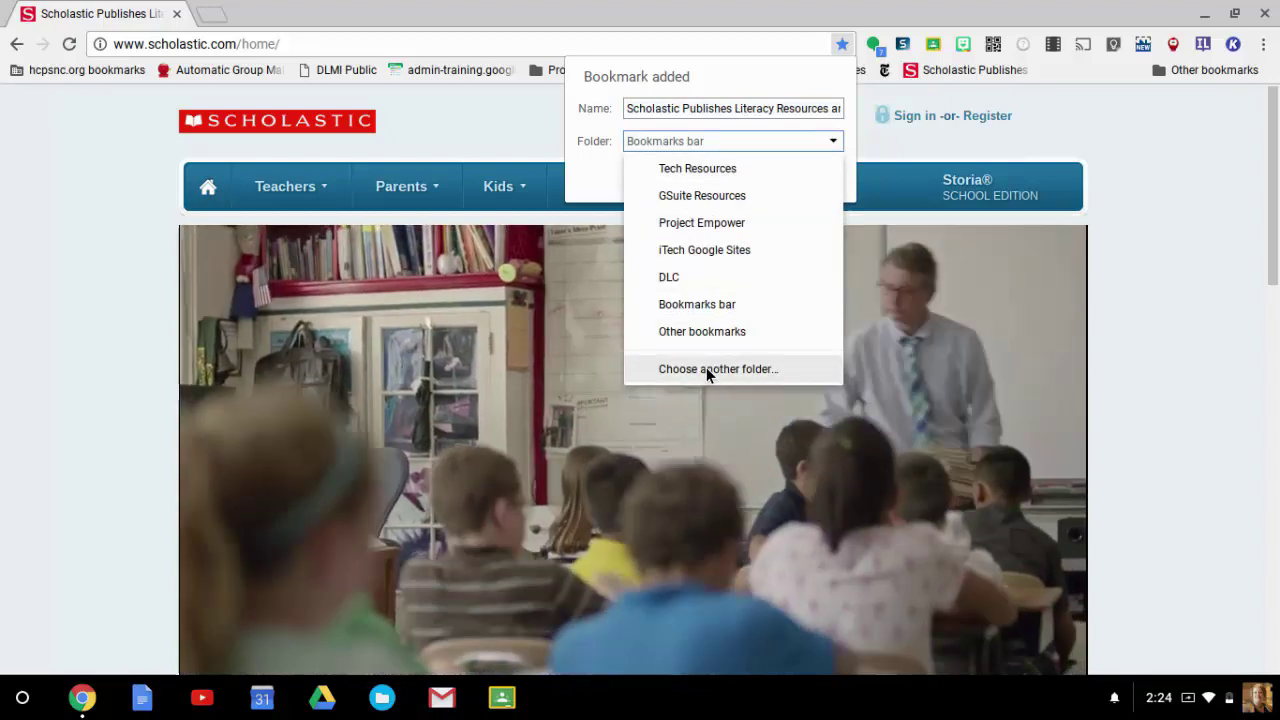
click(706, 367)
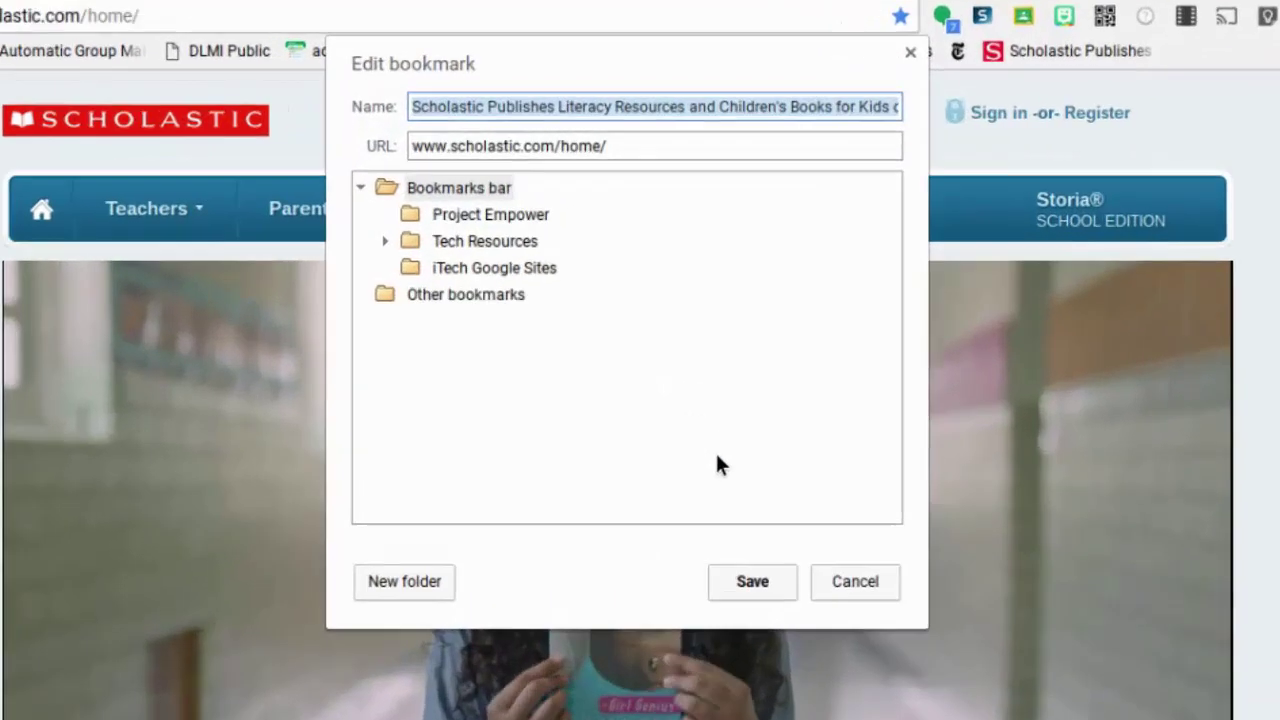
click(387, 578)
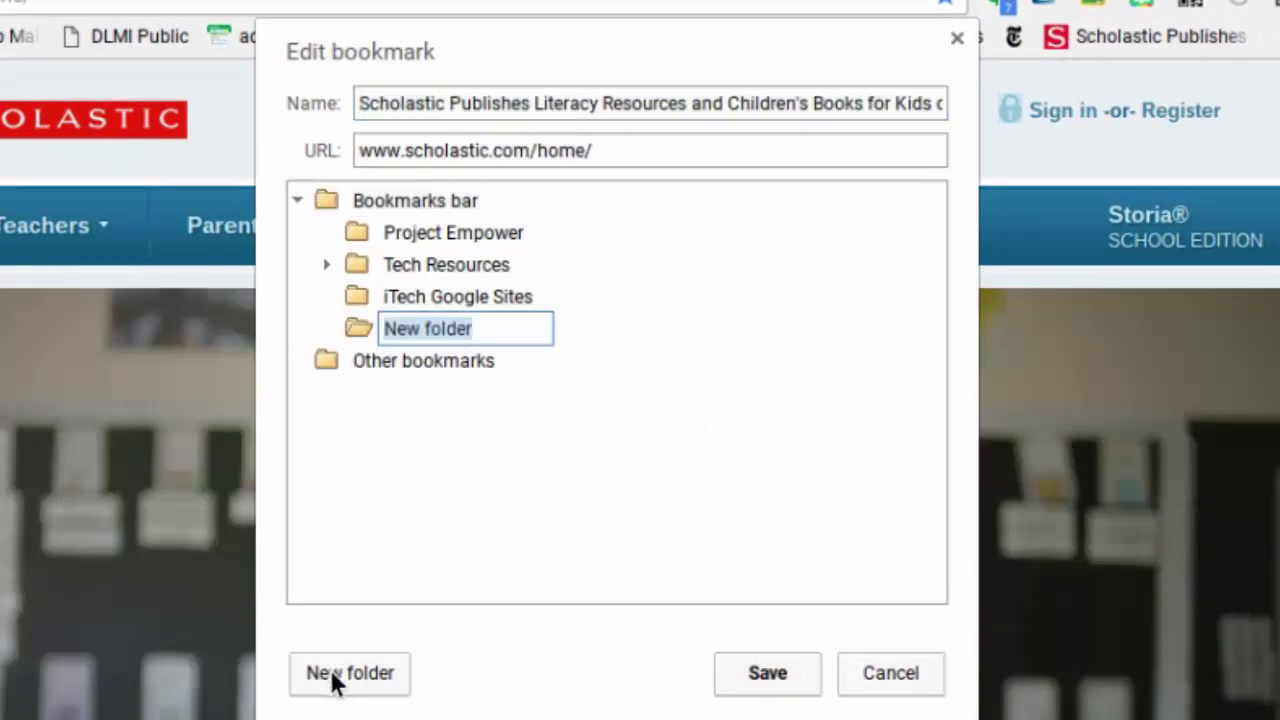
text(Class)
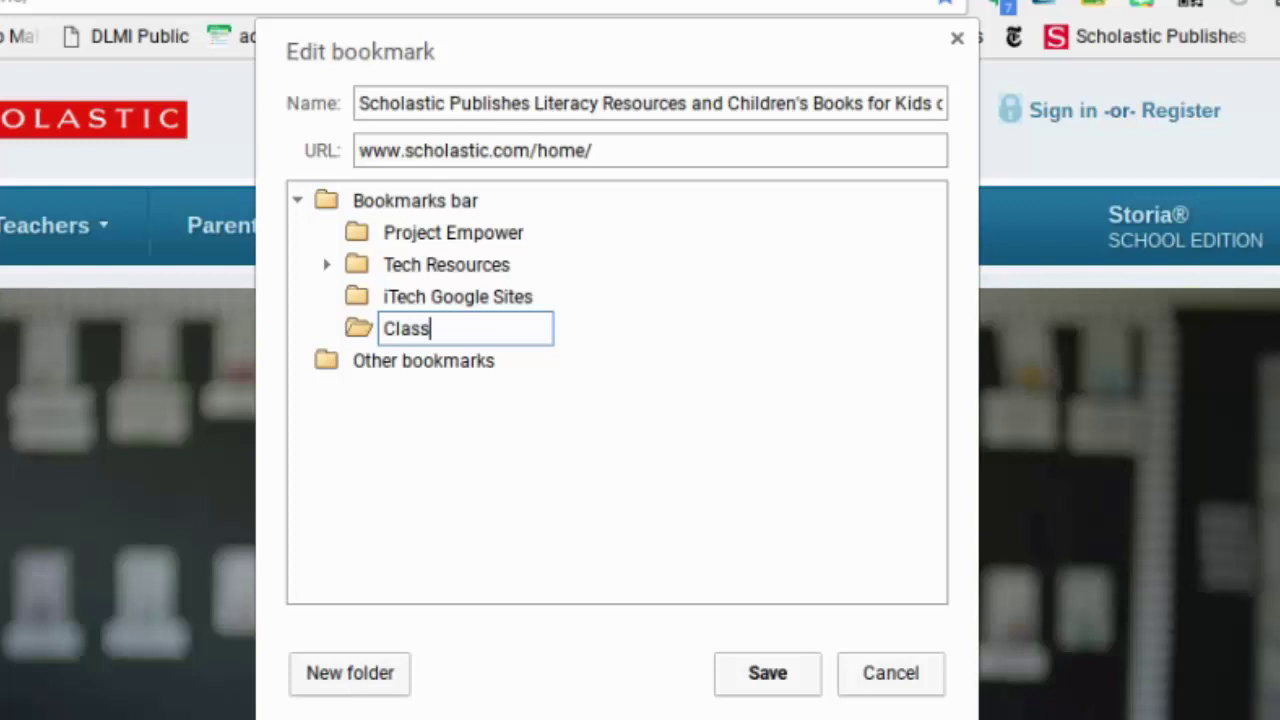
text( Websites)
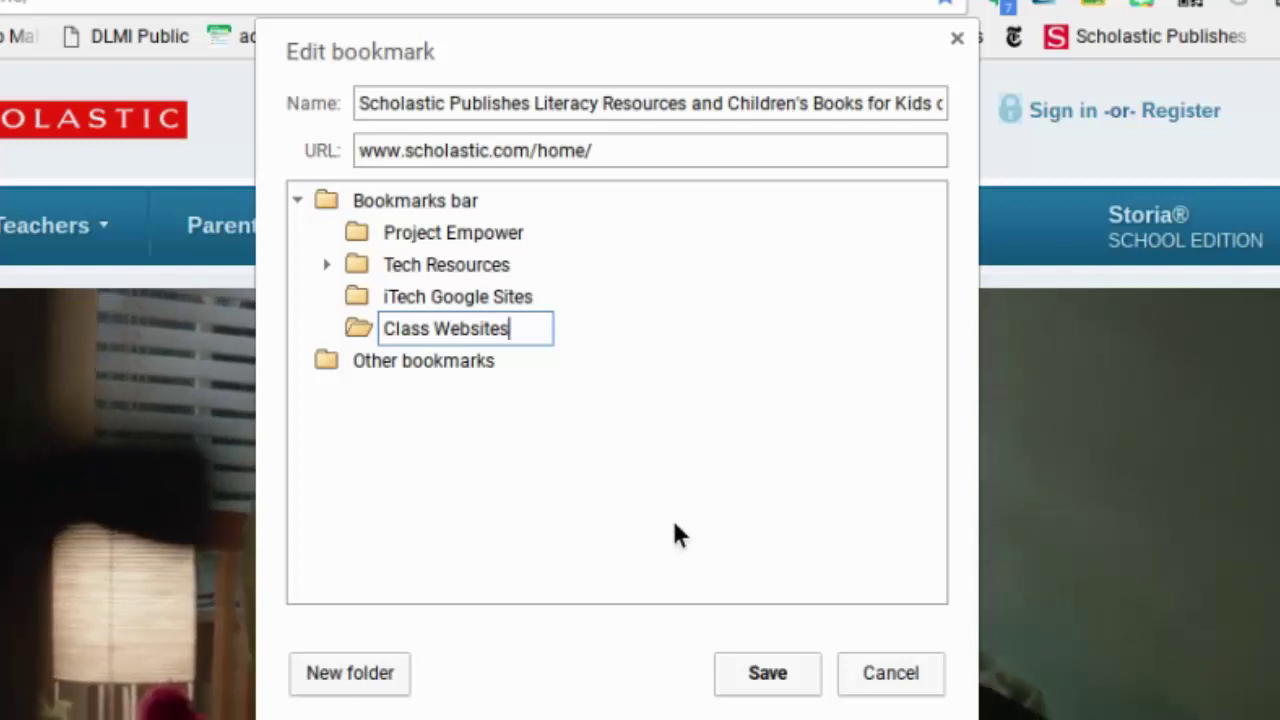
Choose Class Websites as the folder and save the Scholastic bookmark there.
click(651, 374)
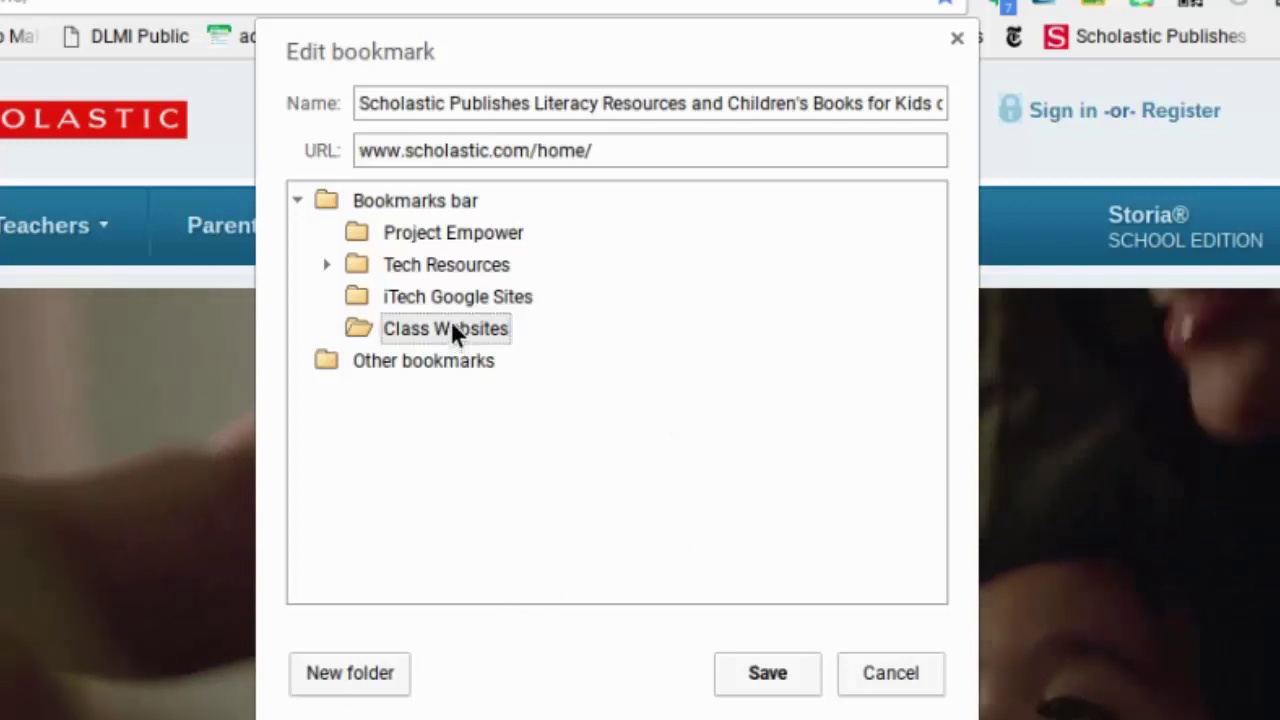
click(440, 290)
click(412, 328)
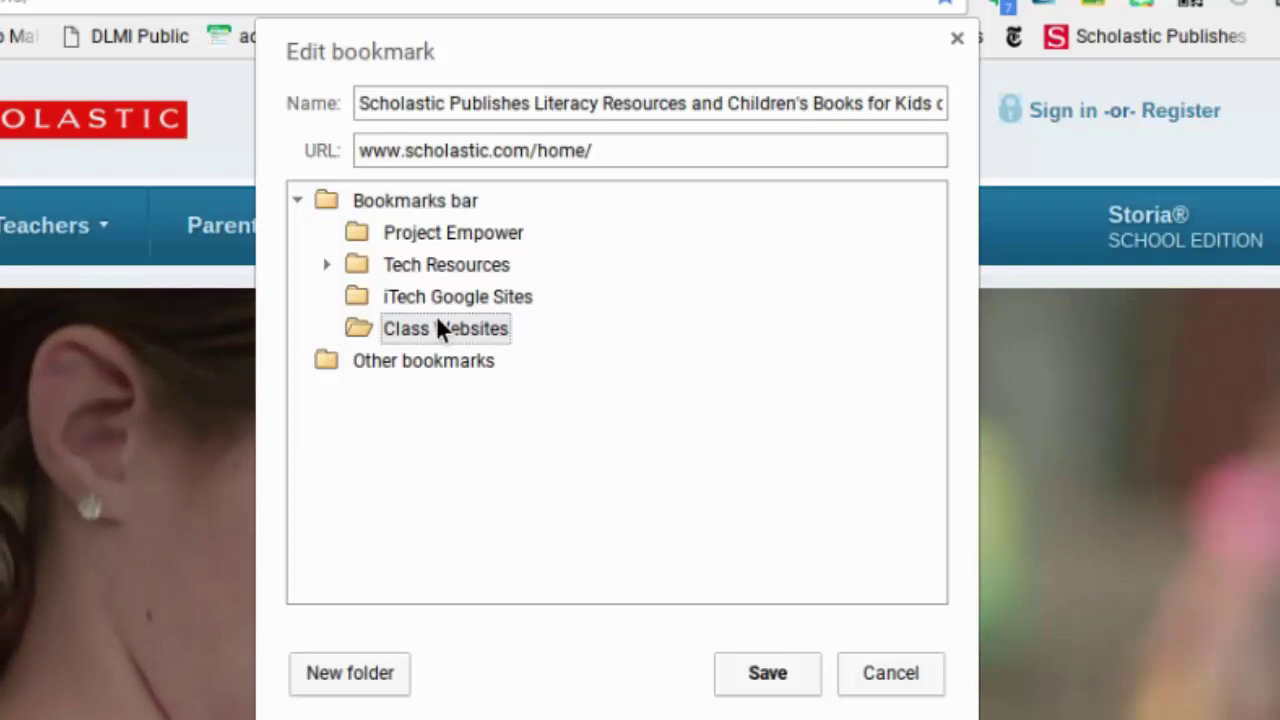
click(768, 673)
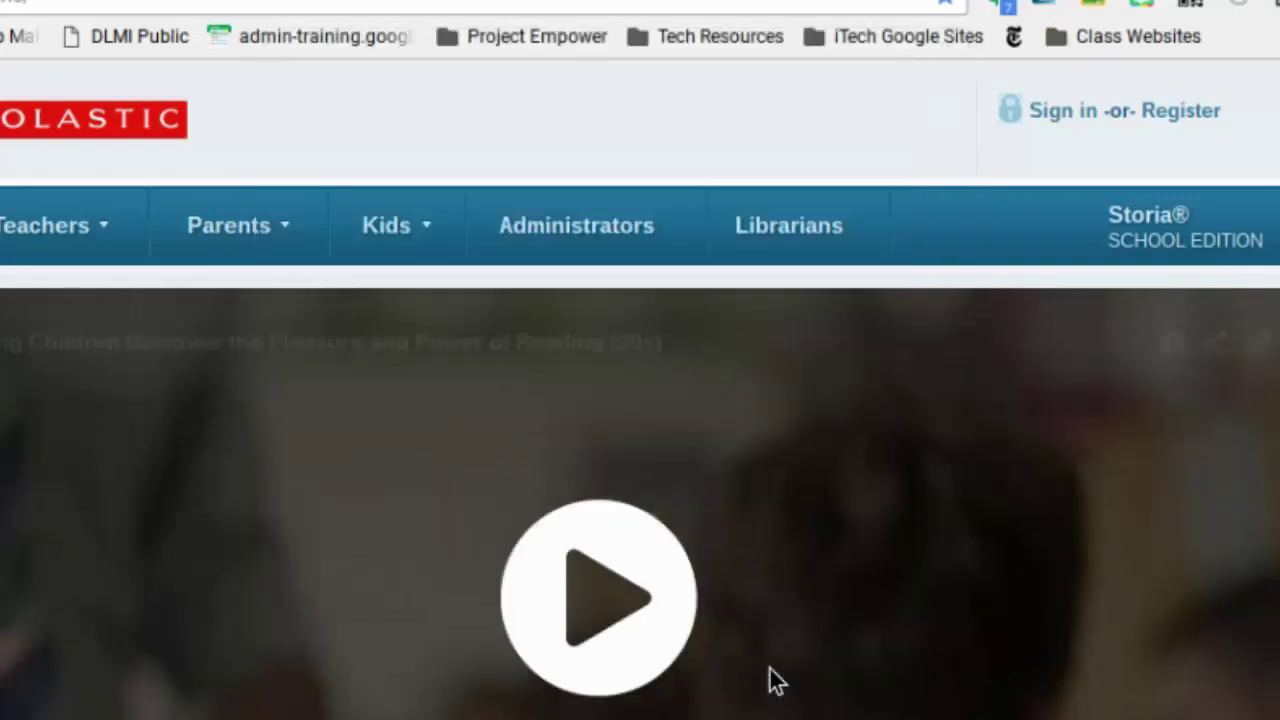
Trim the Scholastic bookmark's long title in Class Websites down to 'Scholastic'.
click(775, 680)
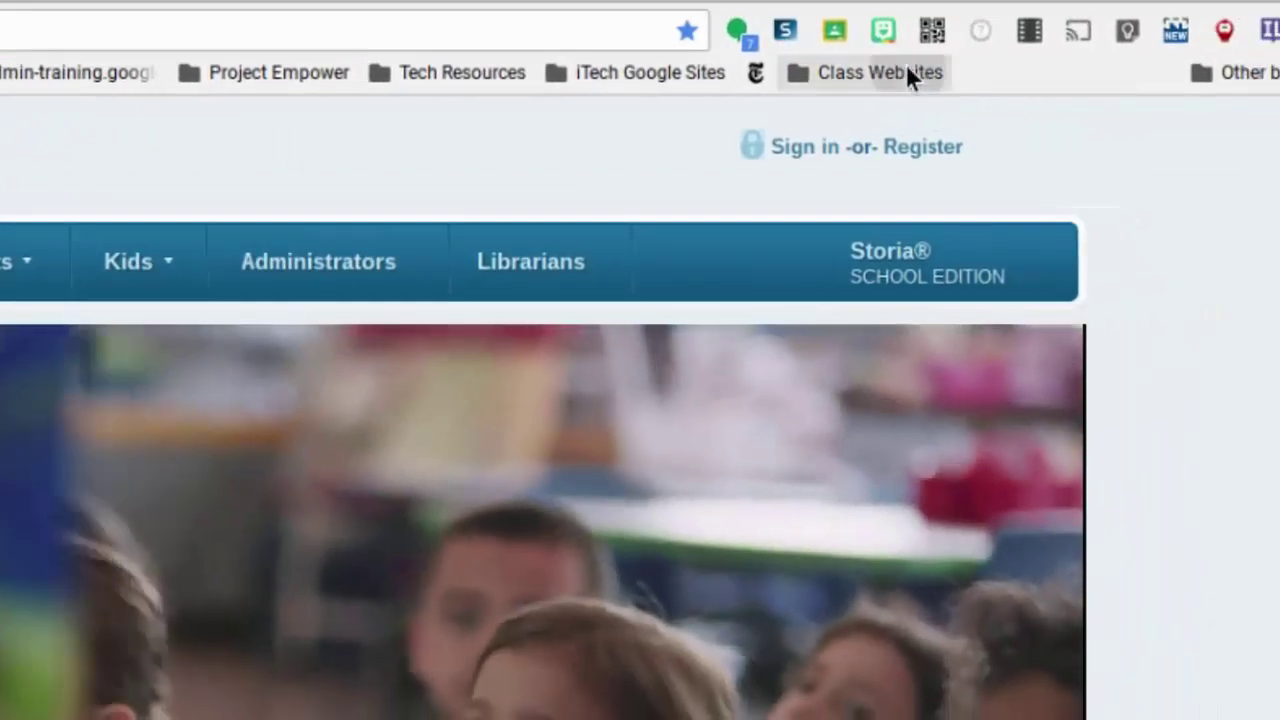
click(908, 70)
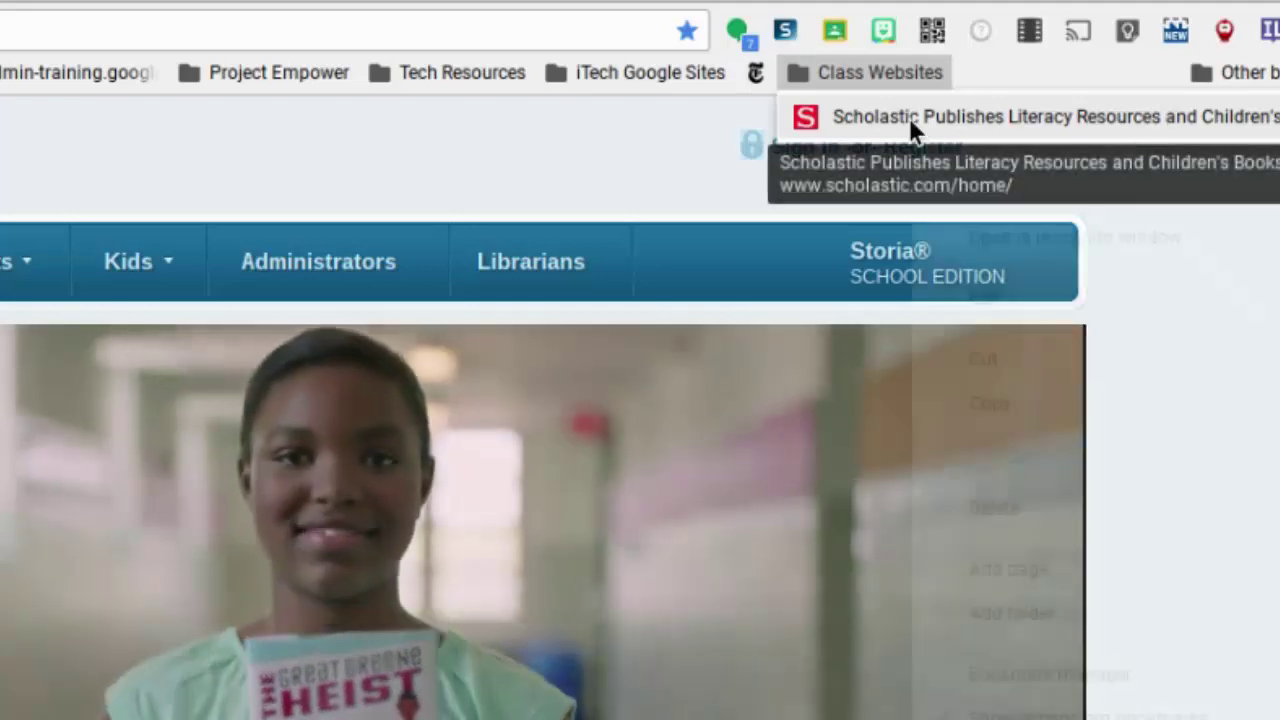
right_click(909, 117)
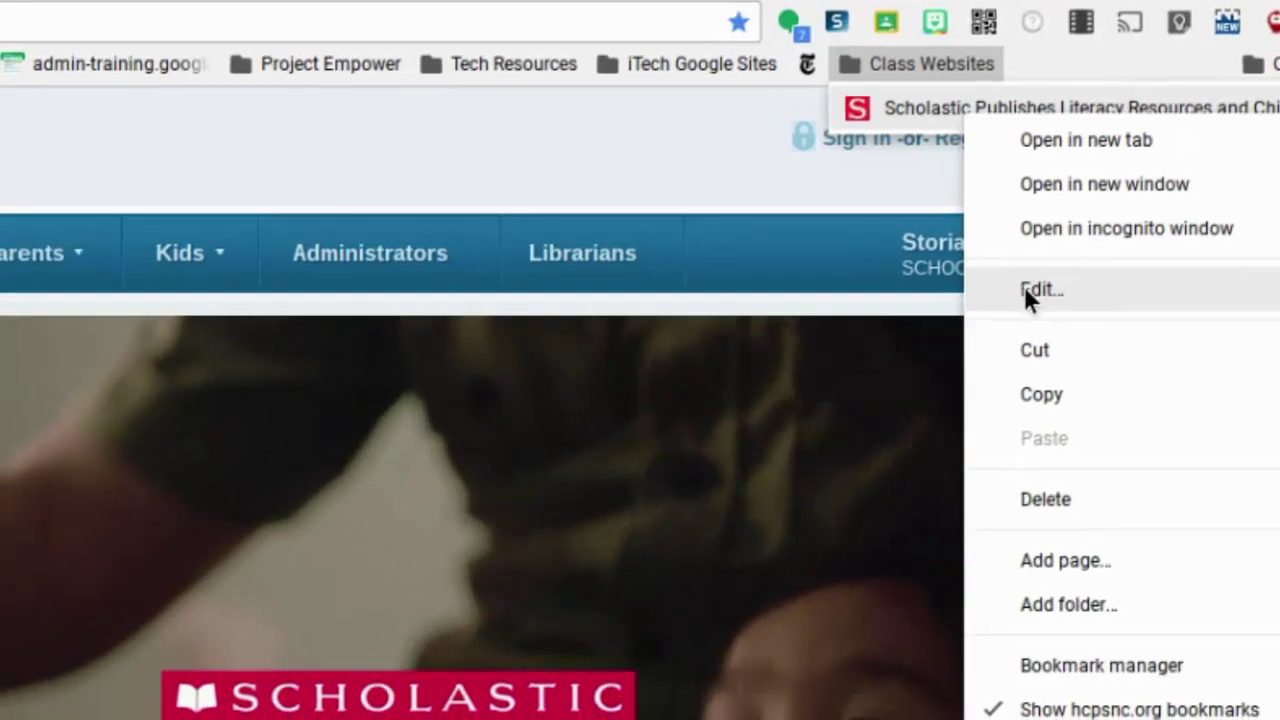
click(990, 297)
click(536, 88)
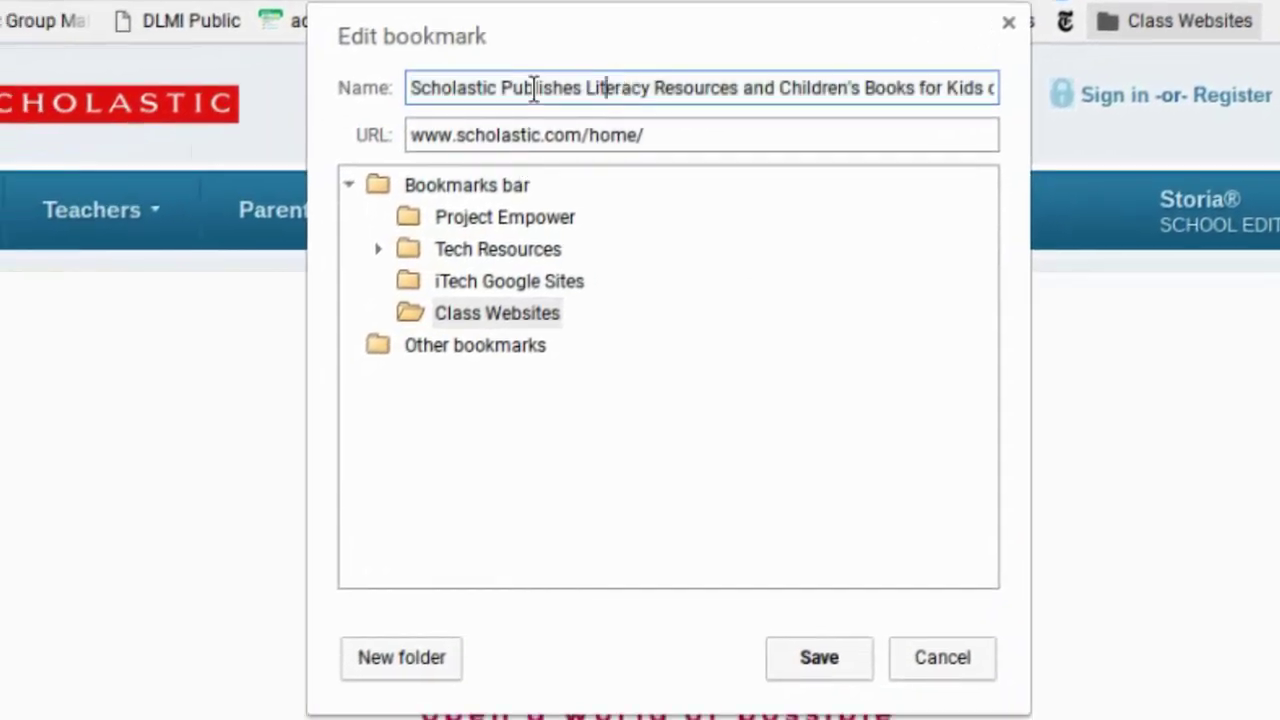
drag(606, 118, 1130, 117)
key(BackSpace)
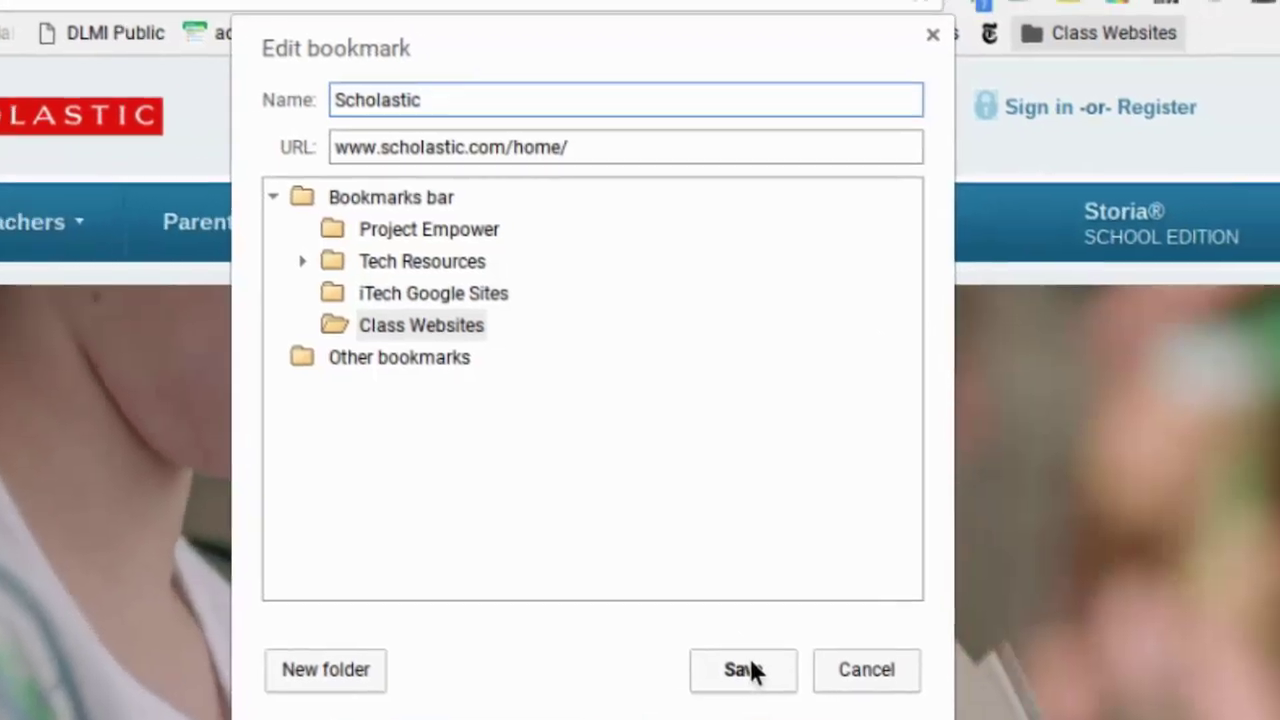
click(745, 670)
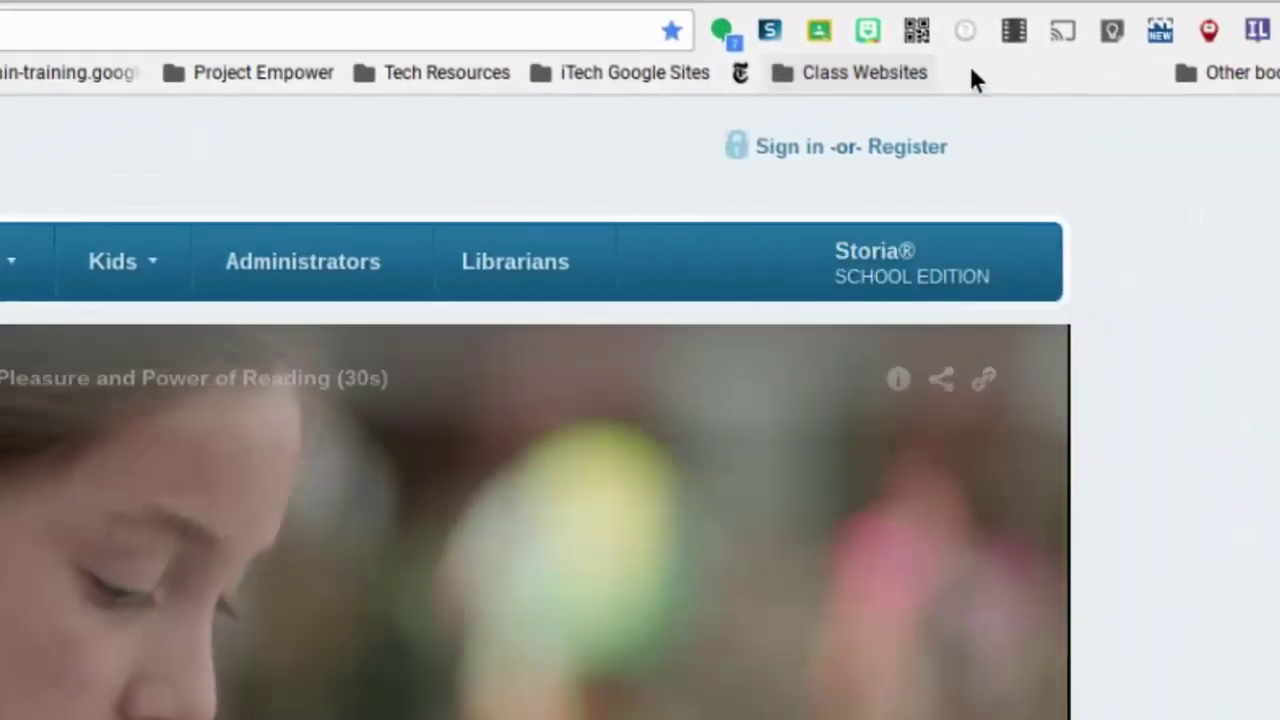
Bookmark Scholastic's Kids News page into the Class Websites folder.
click(1160, 35)
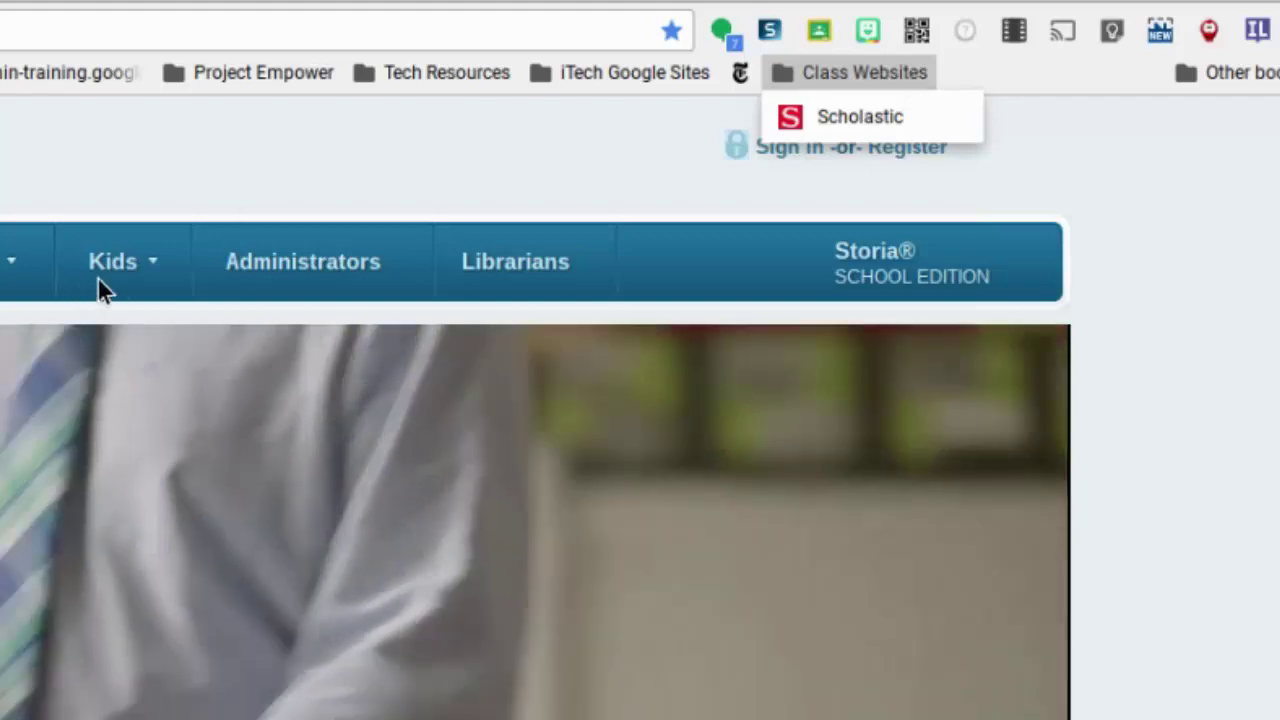
click(103, 280)
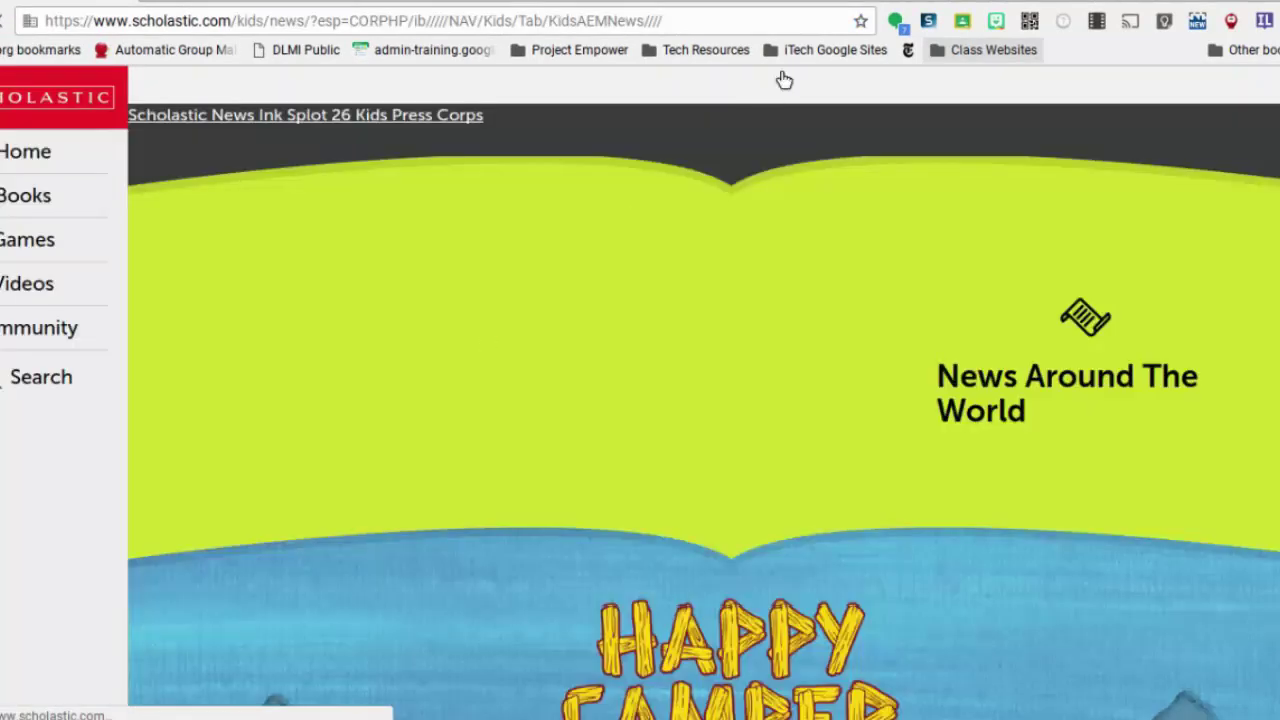
click(861, 24)
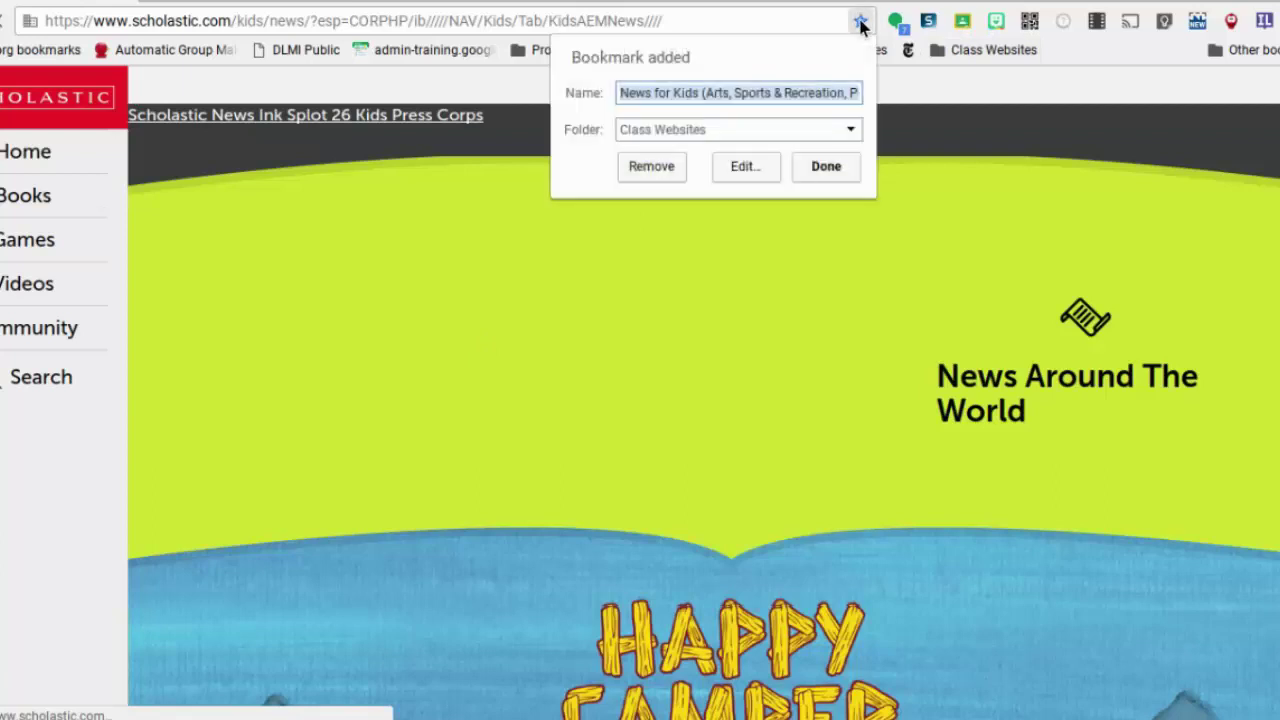
click(850, 133)
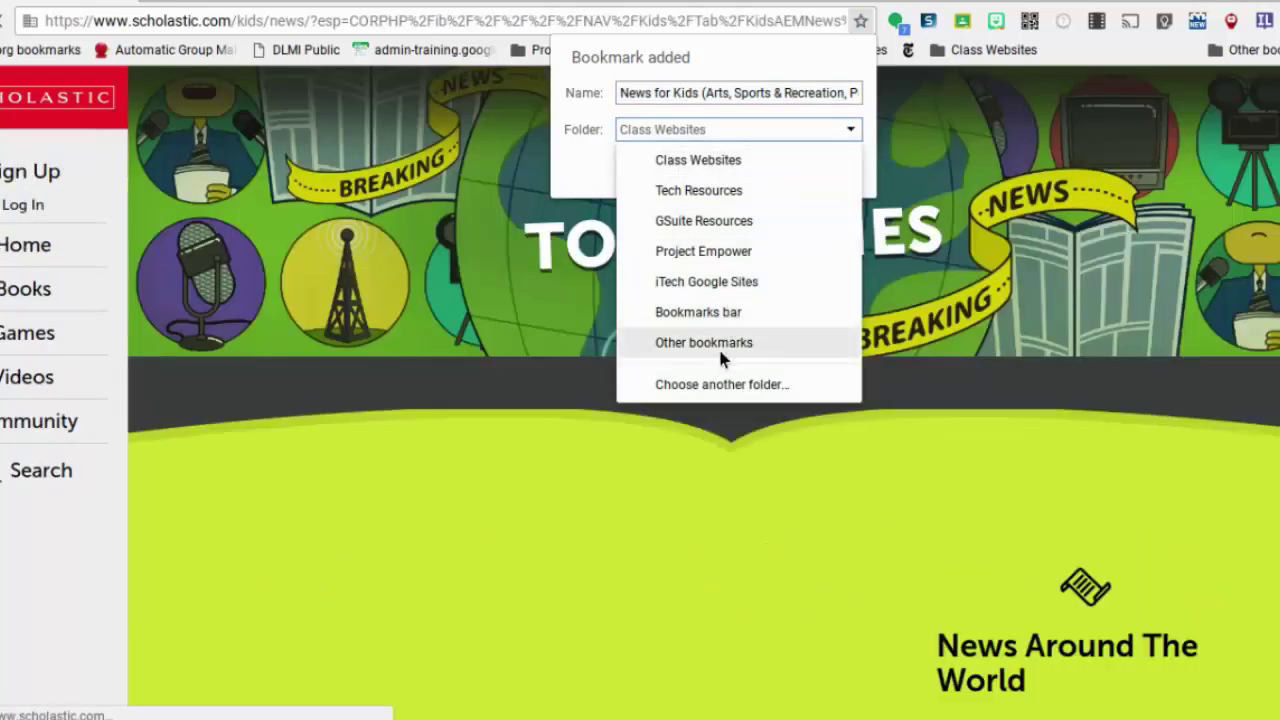
click(698, 160)
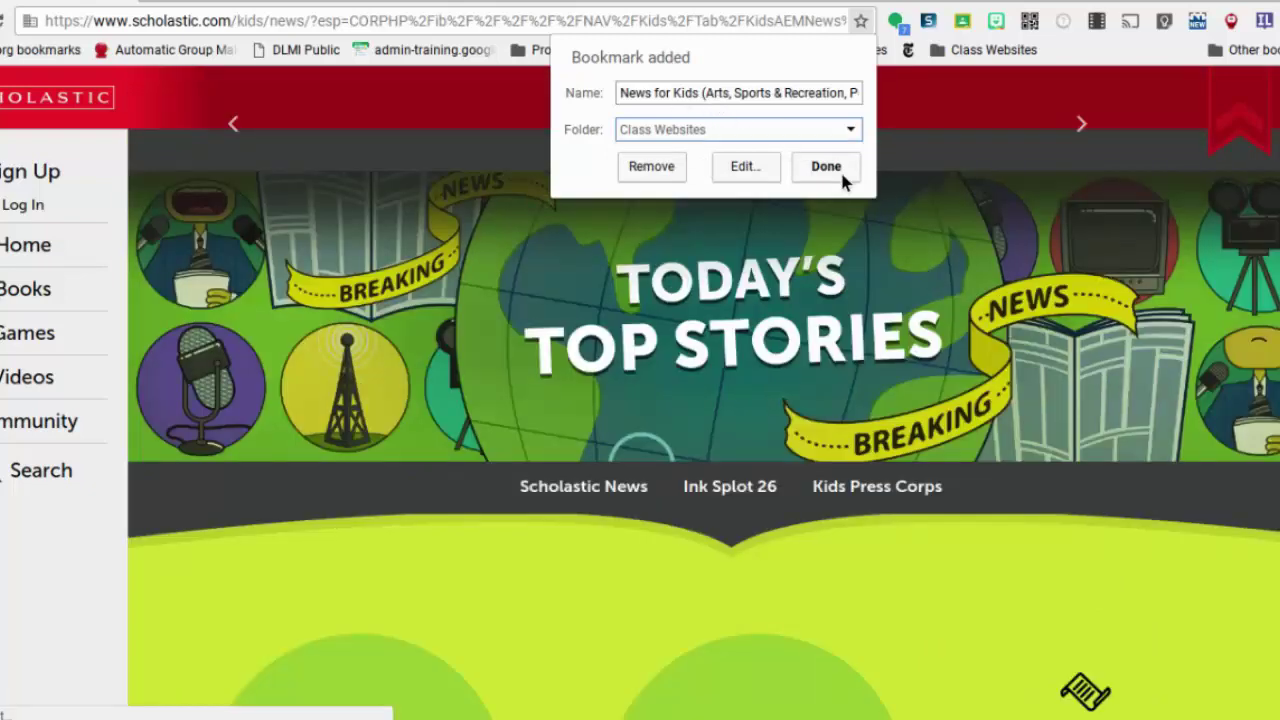
click(826, 167)
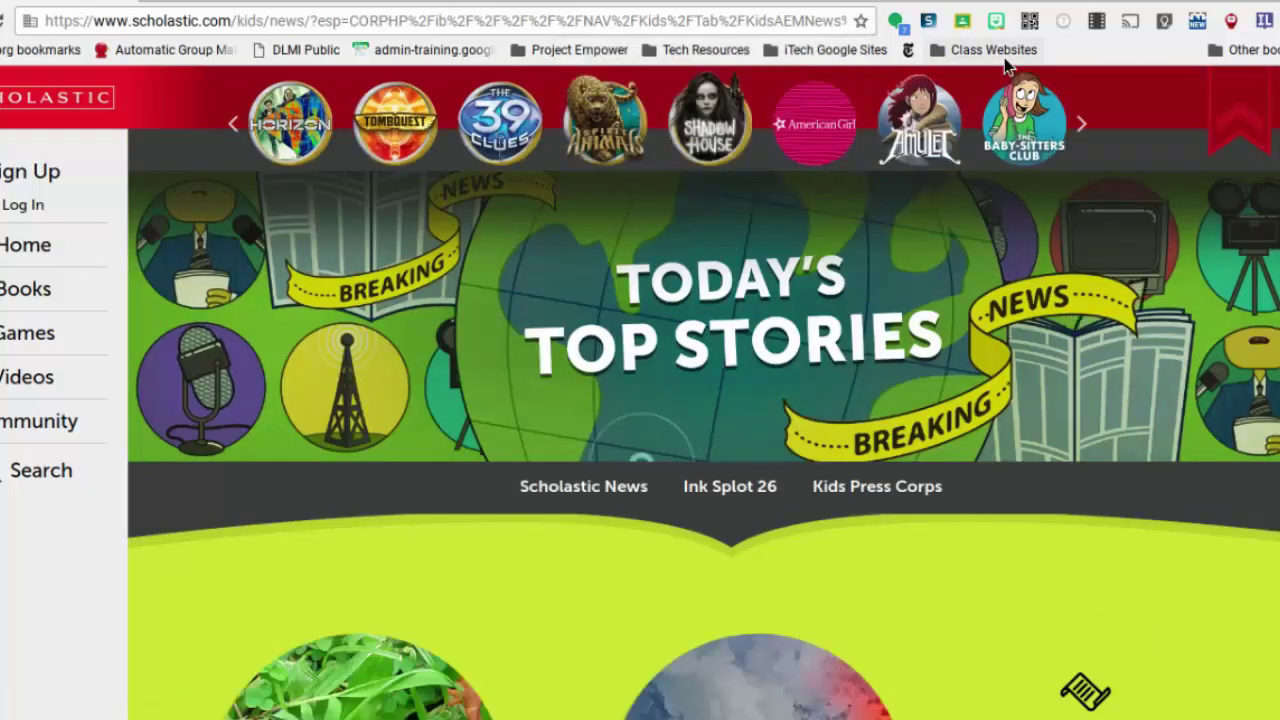
Move the Class Websites folder to sit before DLMI Public on the bar.
click(1005, 56)
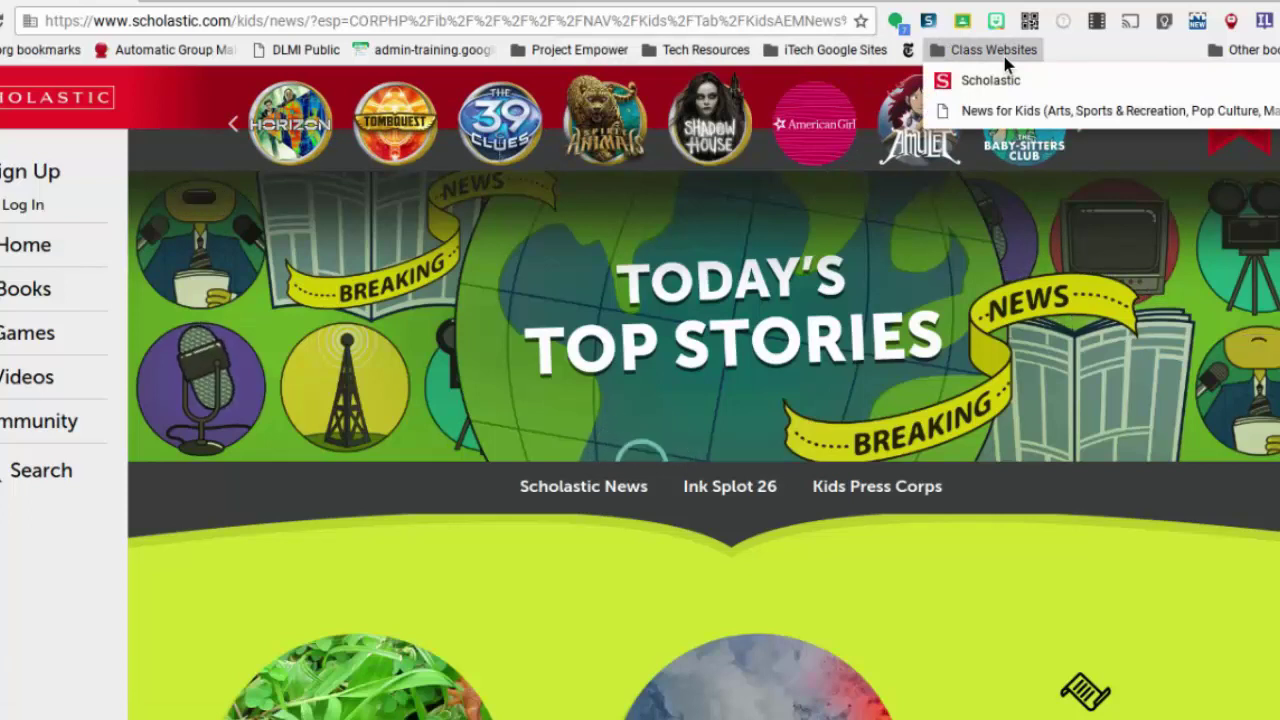
click(1062, 48)
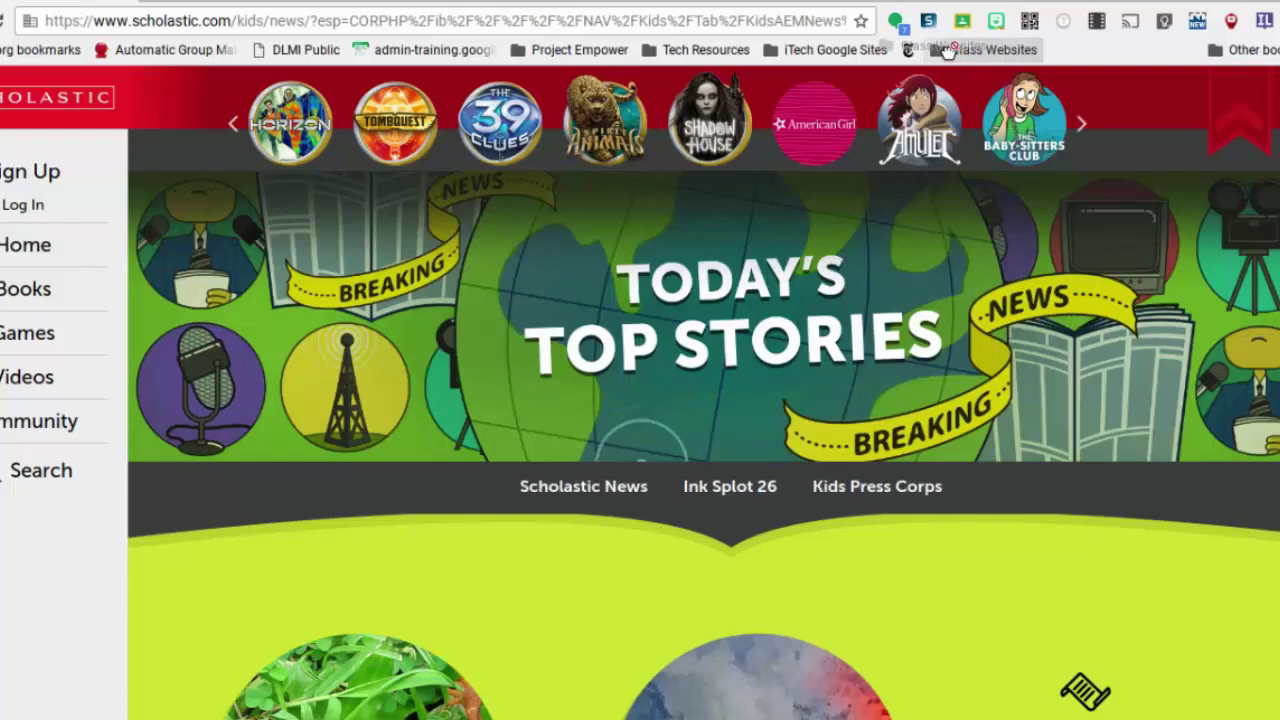
drag(993, 55, 258, 52)
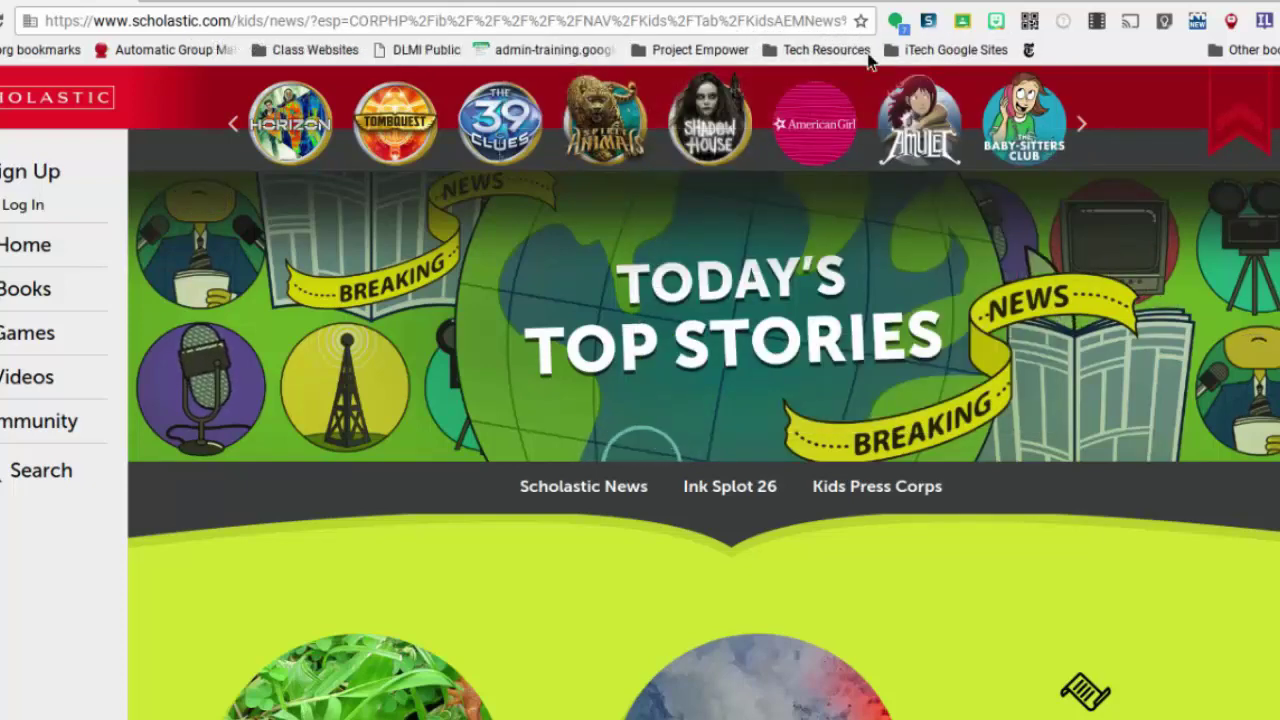
Move the icon-only NYT bookmark into the Tech Resources folder.
drag(1027, 52, 466, 58)
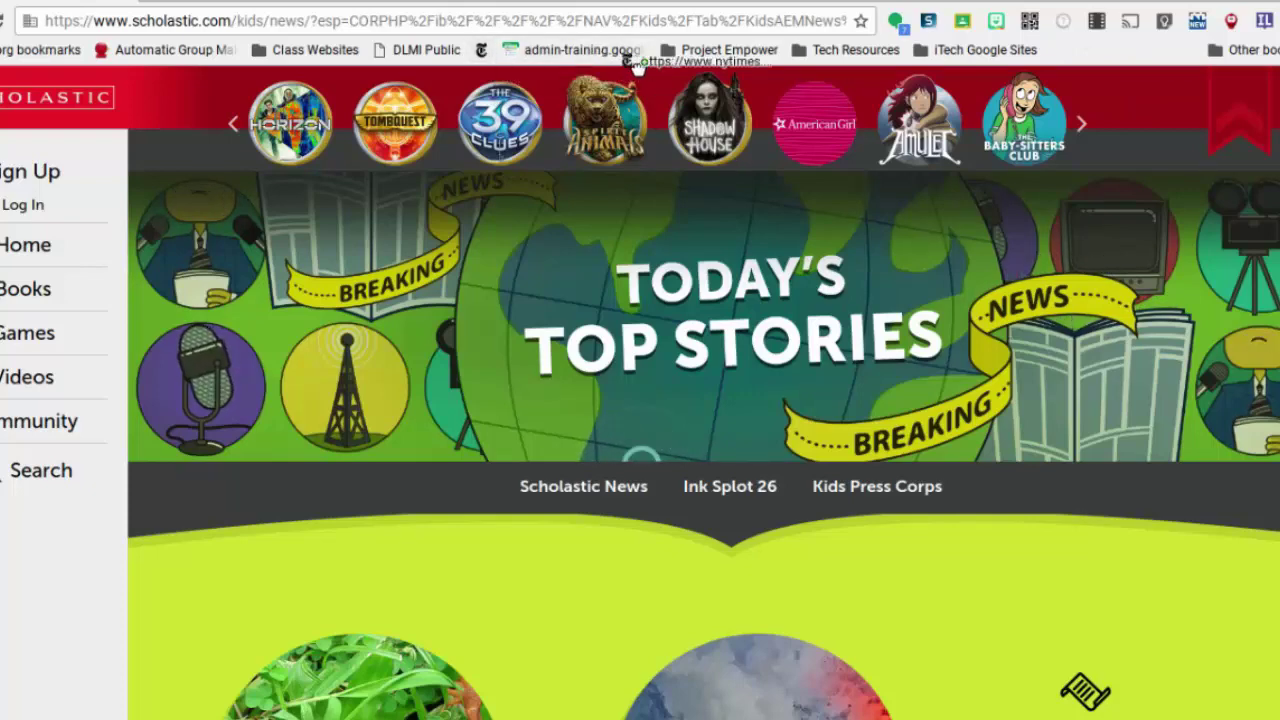
click(729, 49)
click(845, 52)
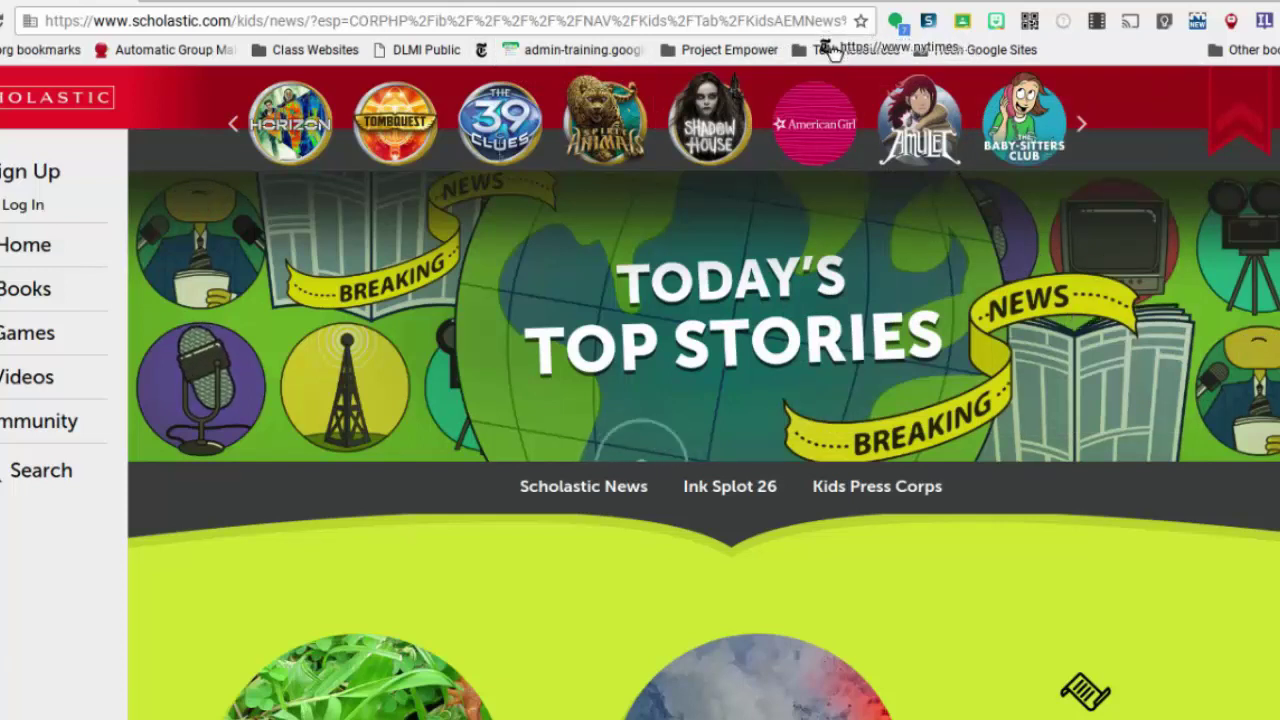
drag(833, 52, 835, 55)
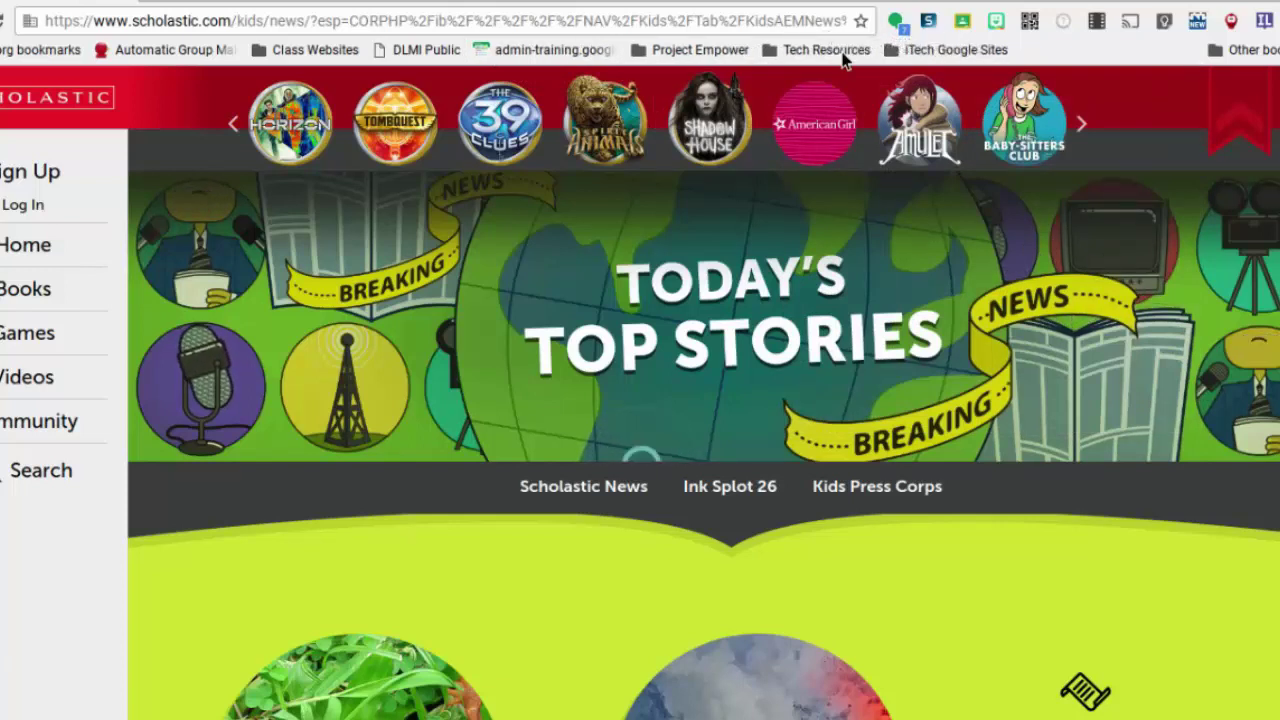
click(829, 56)
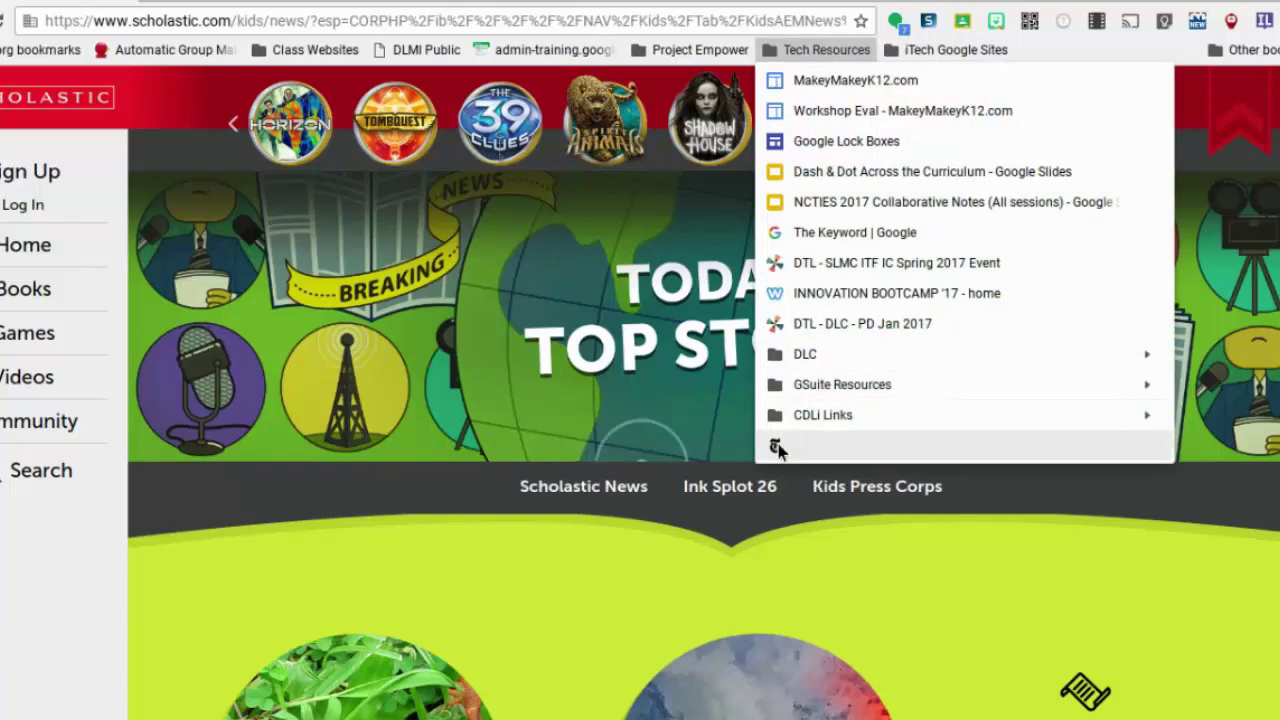
Move the NYT bookmark back onto the bar after iTech Google Sites, then open hcpsnc.org bookmarks.
drag(778, 449, 1070, 57)
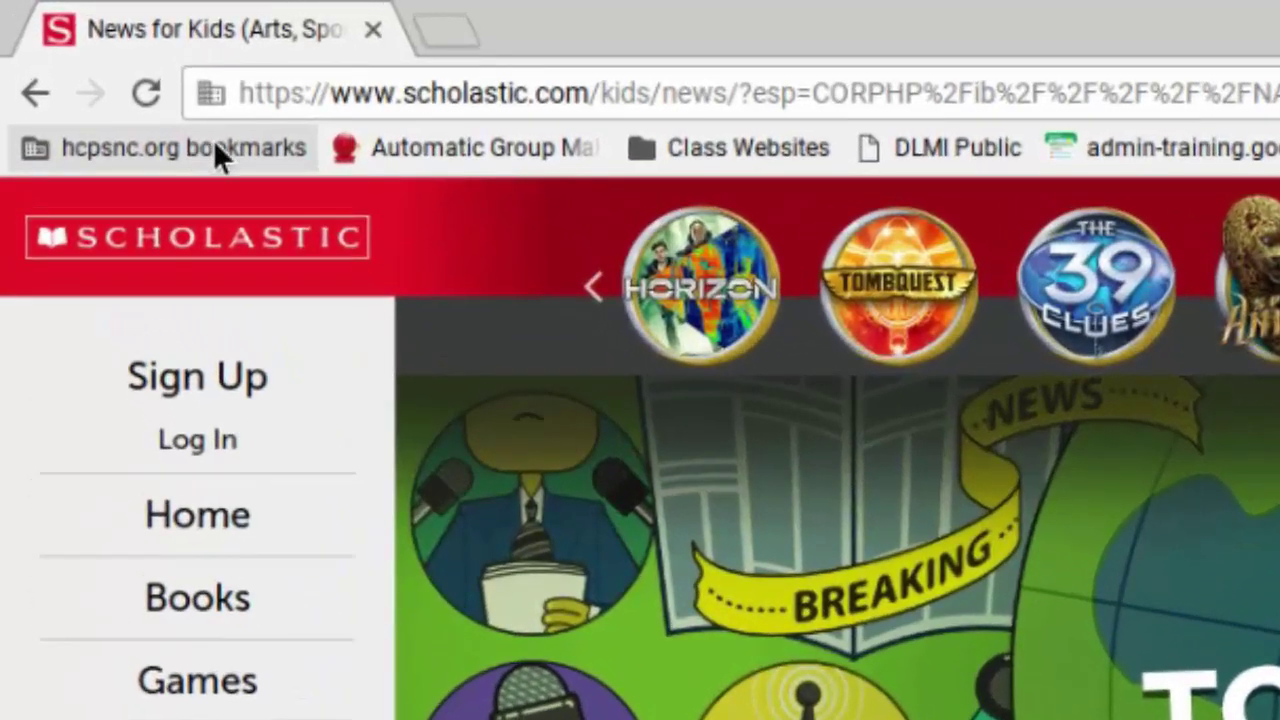
click(216, 150)
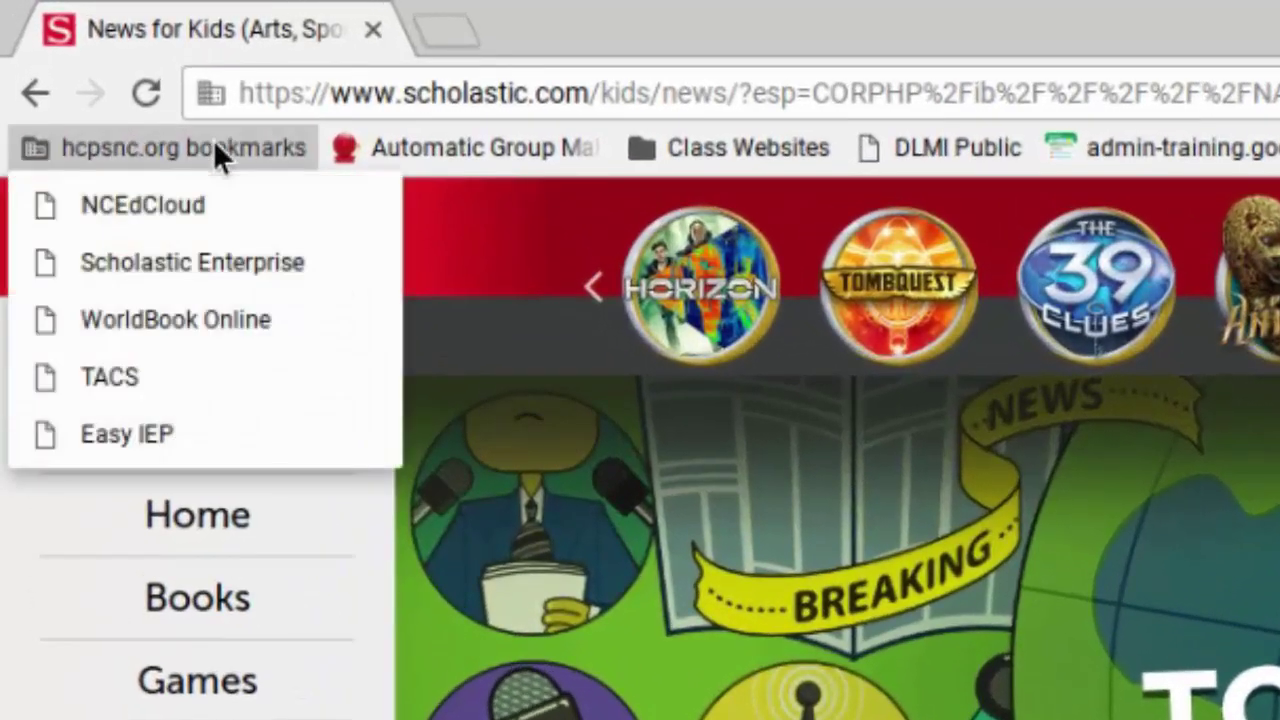